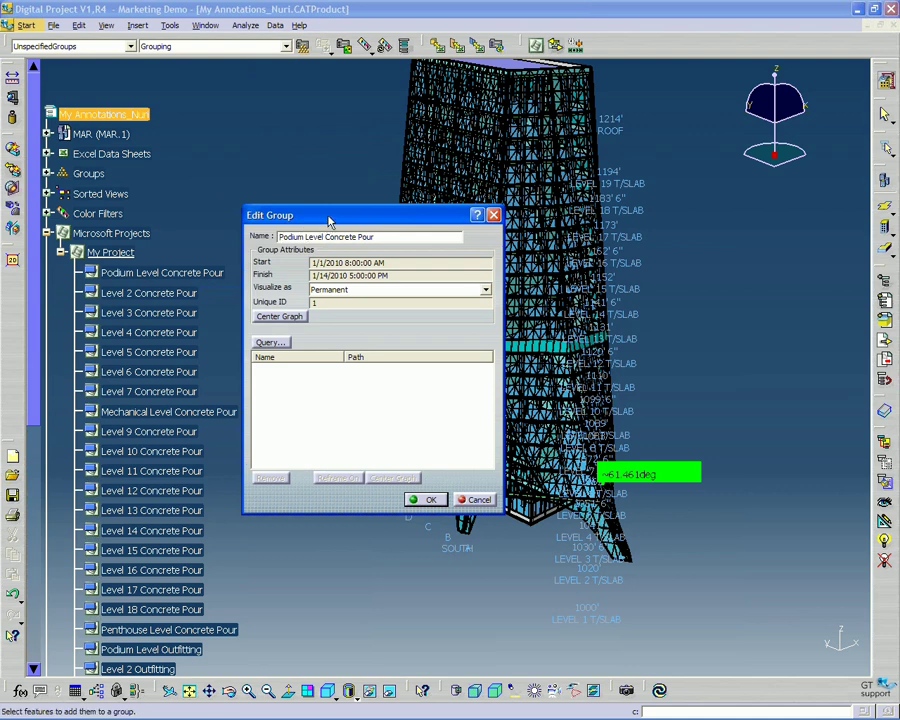
# - Expand MAR, MAR_SIT and MAR_B01 in the specification tree
pyautogui.moveTo(329, 221); pyautogui.dragTo(334, 212)
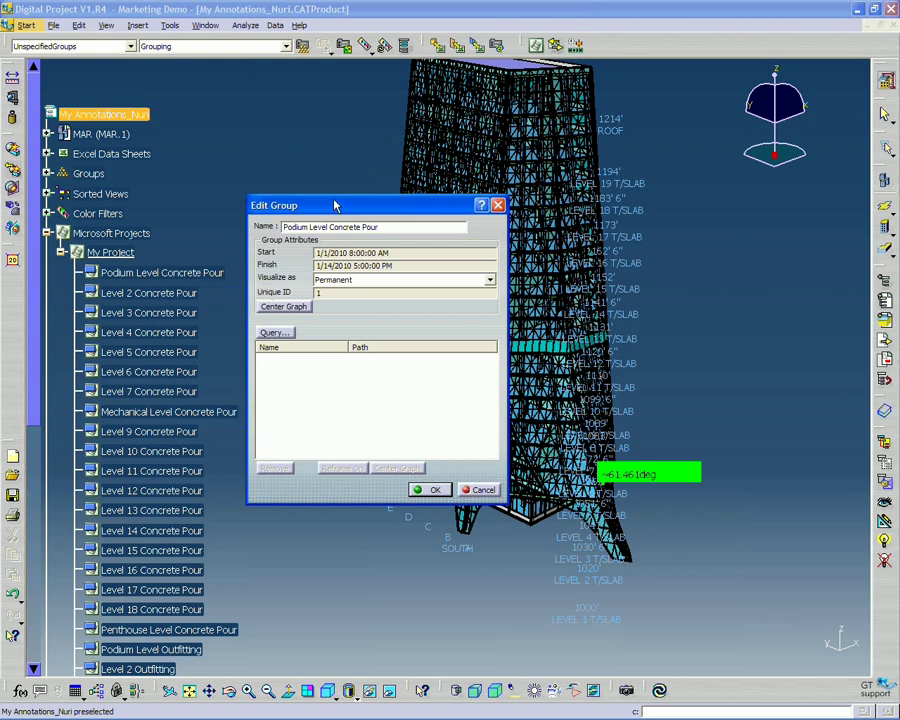
pyautogui.moveTo(334, 203); pyautogui.dragTo(319, 175)
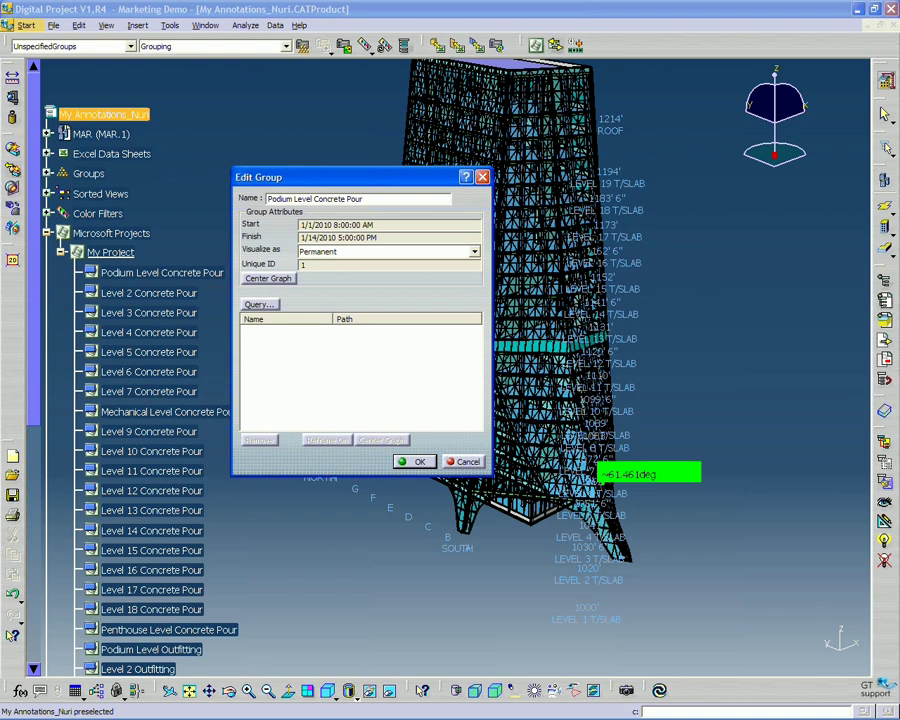
pyautogui.moveTo(319, 178); pyautogui.dragTo(333, 232)
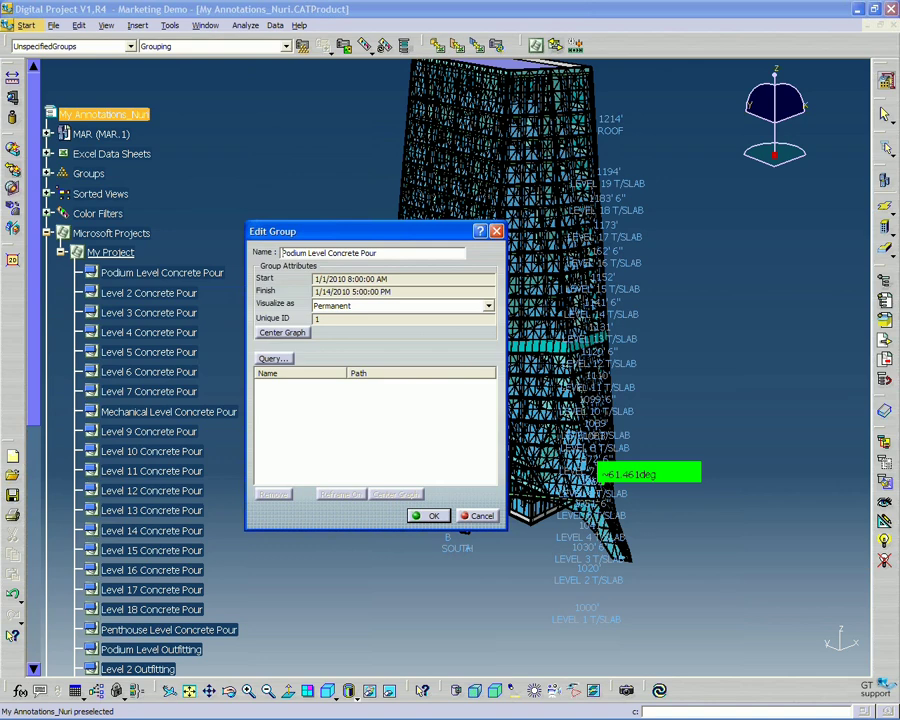
pyautogui.moveTo(335, 233); pyautogui.dragTo(363, 239)
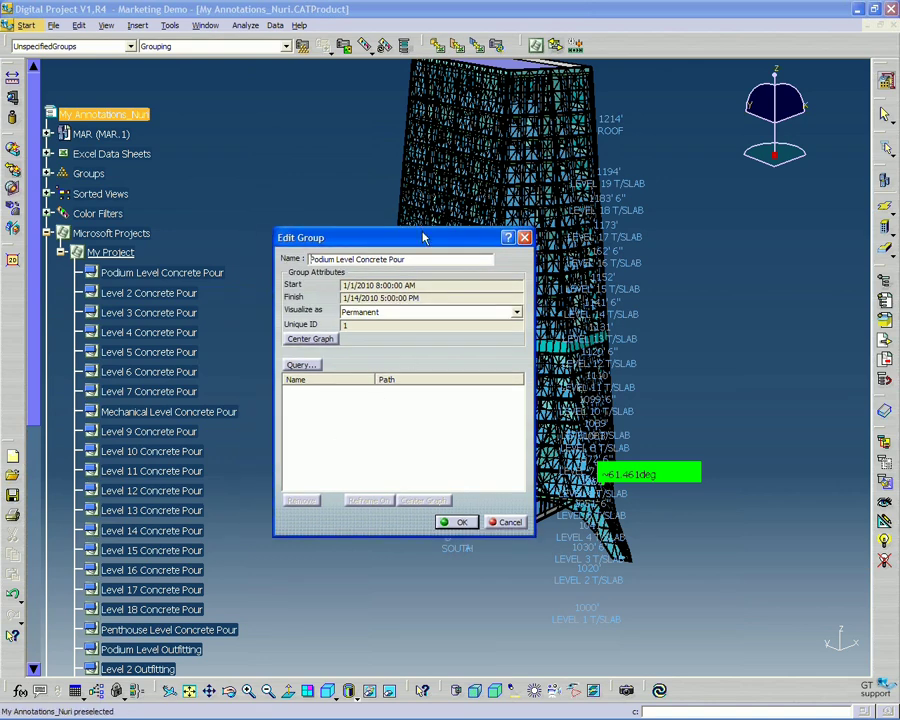
pyautogui.moveTo(423, 237); pyautogui.dragTo(430, 267)
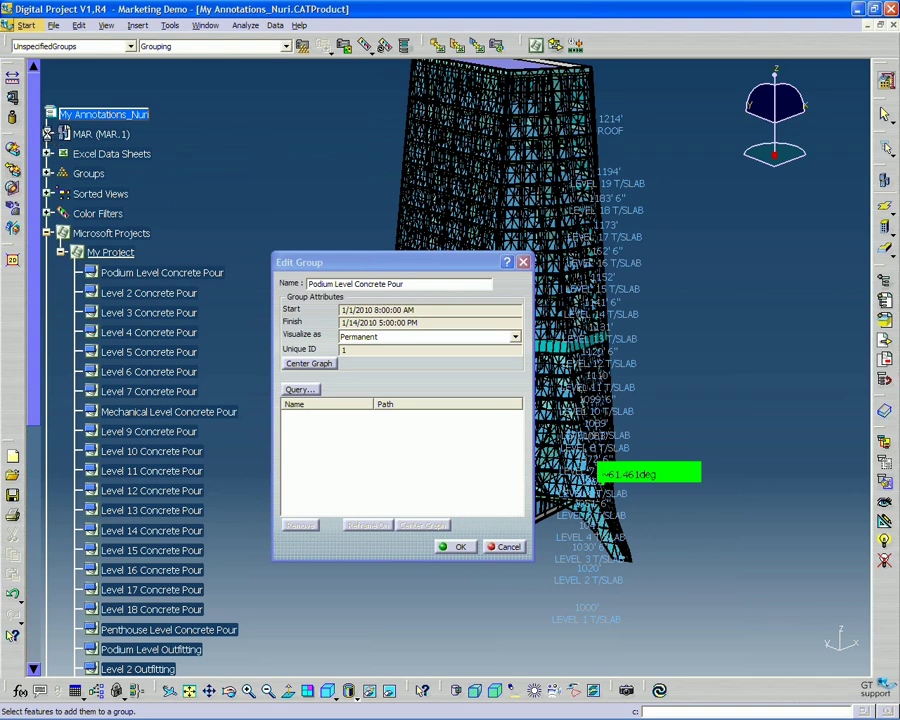
pyautogui.click(47, 134)
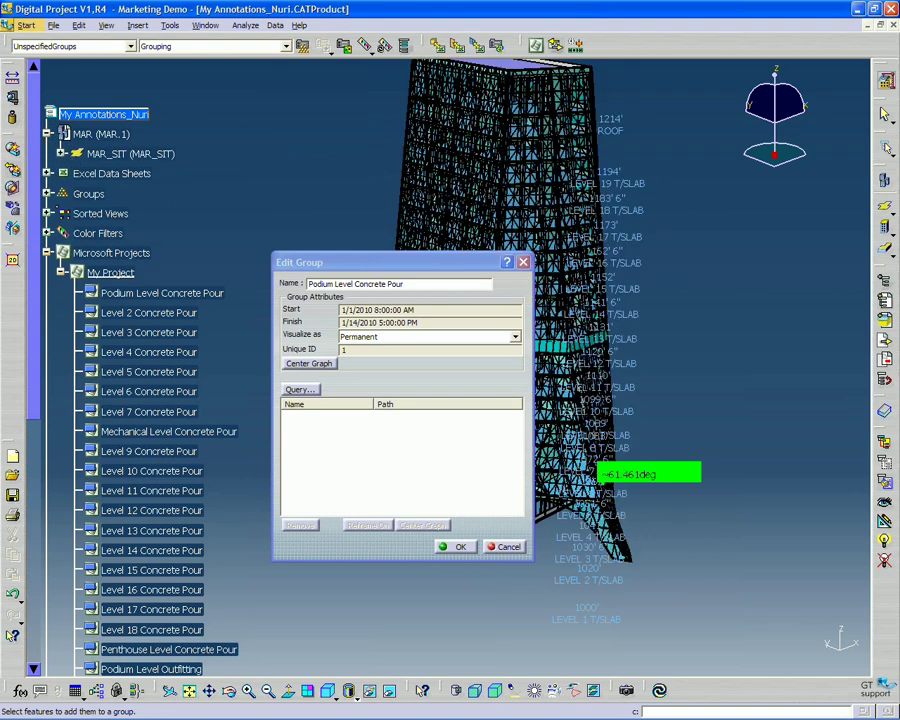
pyautogui.click(62, 154)
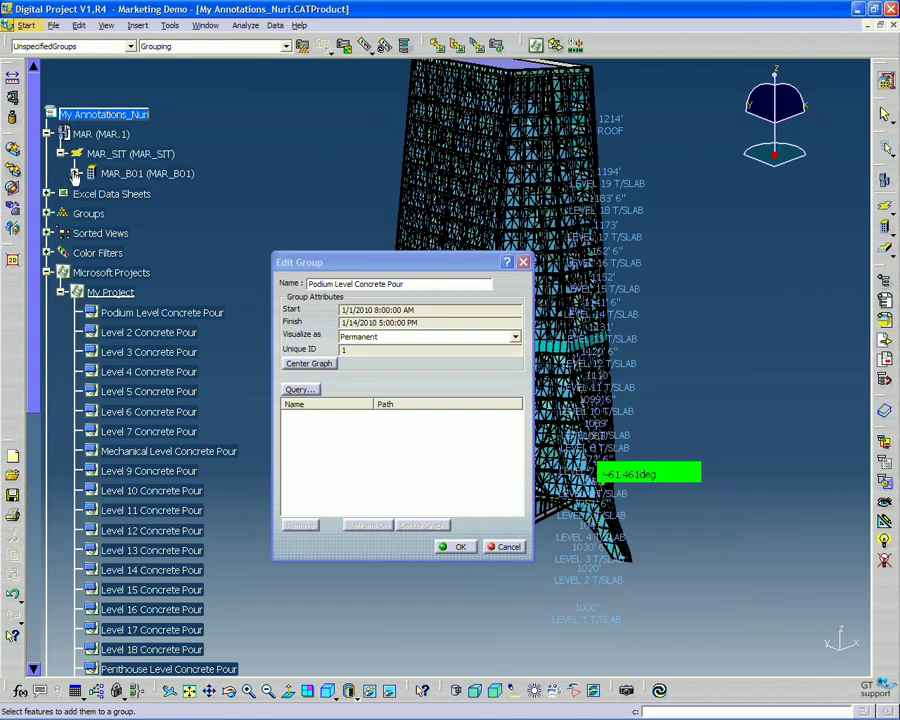
pyautogui.click(76, 173)
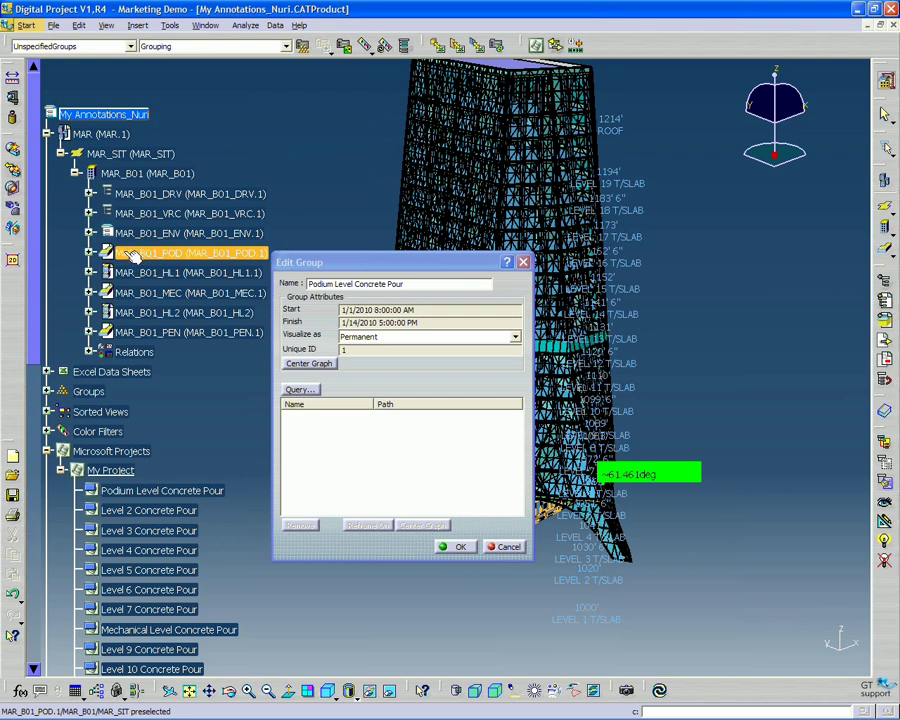
# - Expand MAR_B01_POD and its level 1 STR and ARC nodes to list the podium parts
pyautogui.click(90, 253)
pyautogui.moveTo(374, 267); pyautogui.dragTo(494, 244)
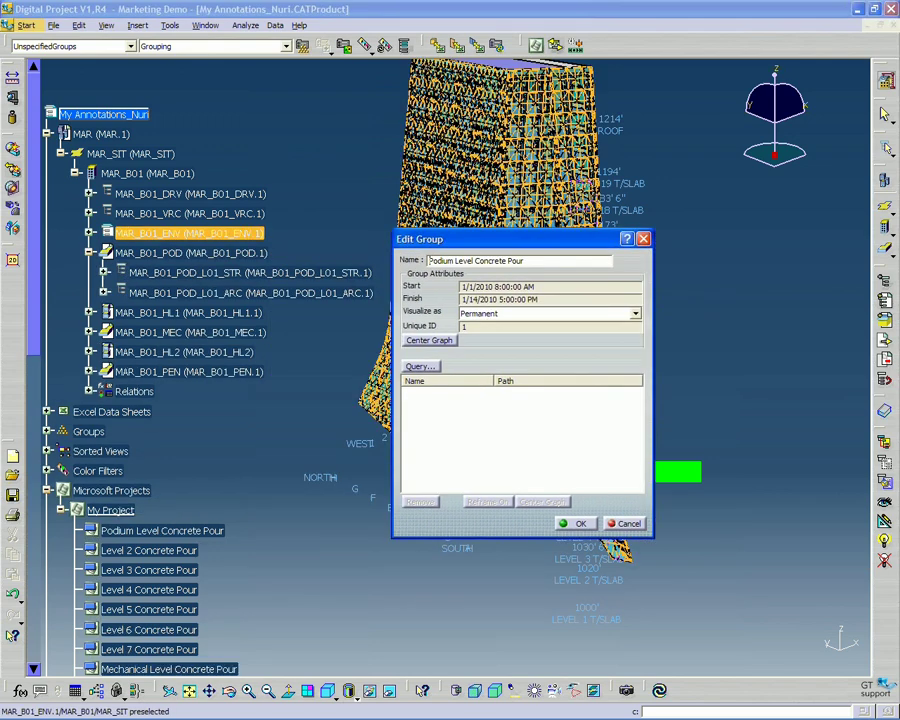
pyautogui.click(105, 272)
pyautogui.click(105, 352)
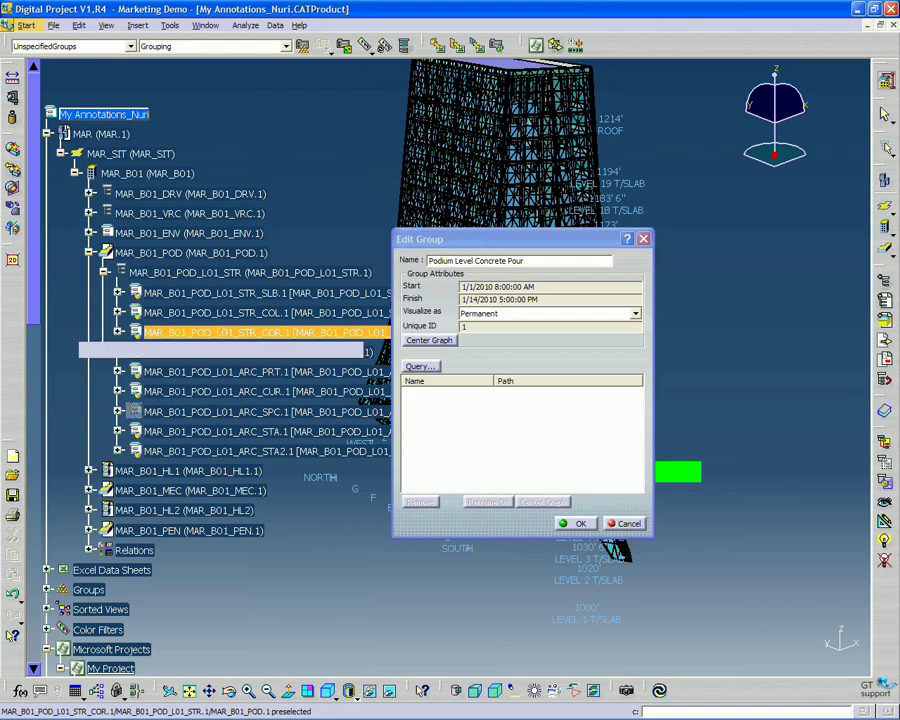
pyautogui.moveTo(480, 239); pyautogui.dragTo(542, 241)
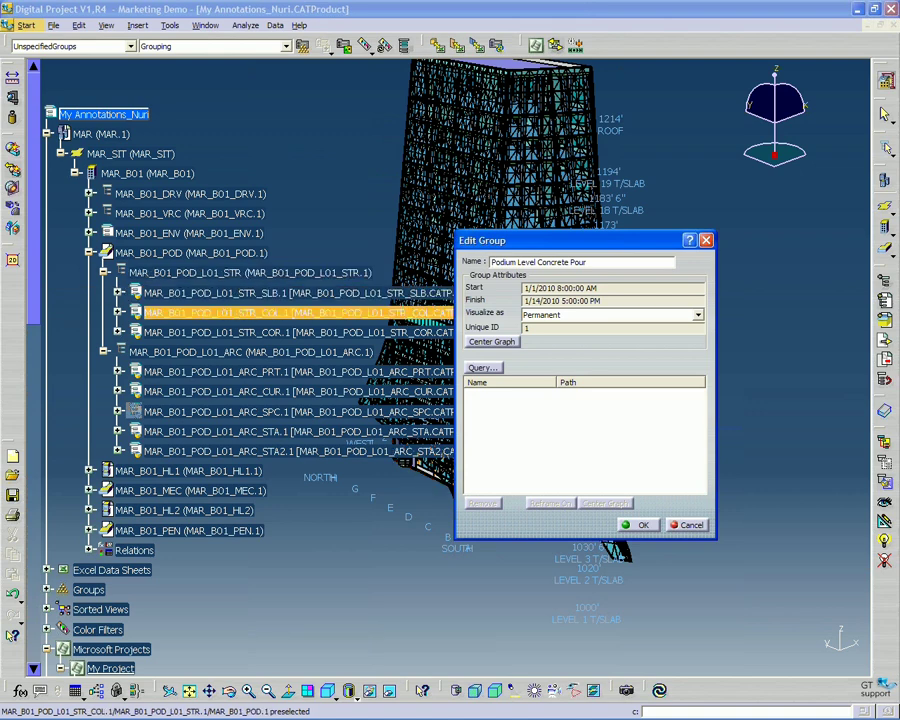
# - Swap the mistakenly added STR_SLB slab for the whole L01_STR.1 structure node in the group
pyautogui.click(235, 293)
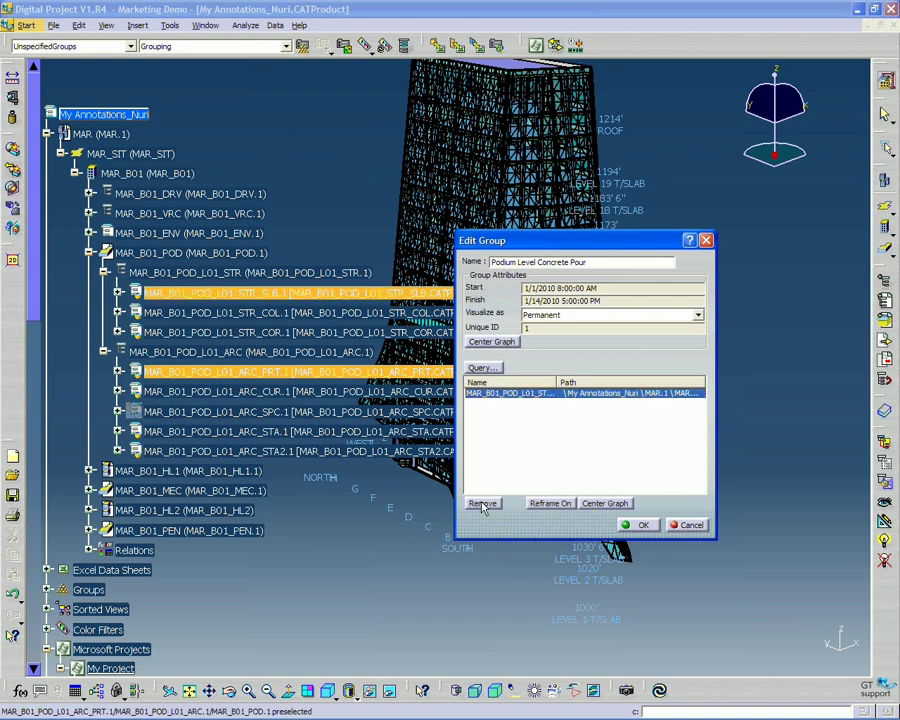
pyautogui.click(483, 505)
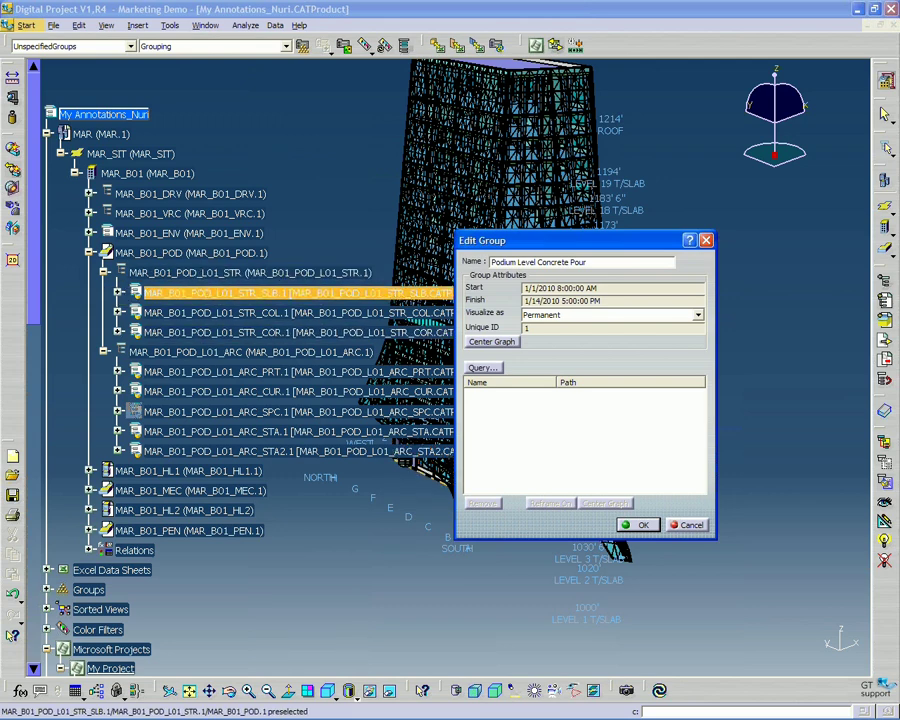
pyautogui.click(215, 275)
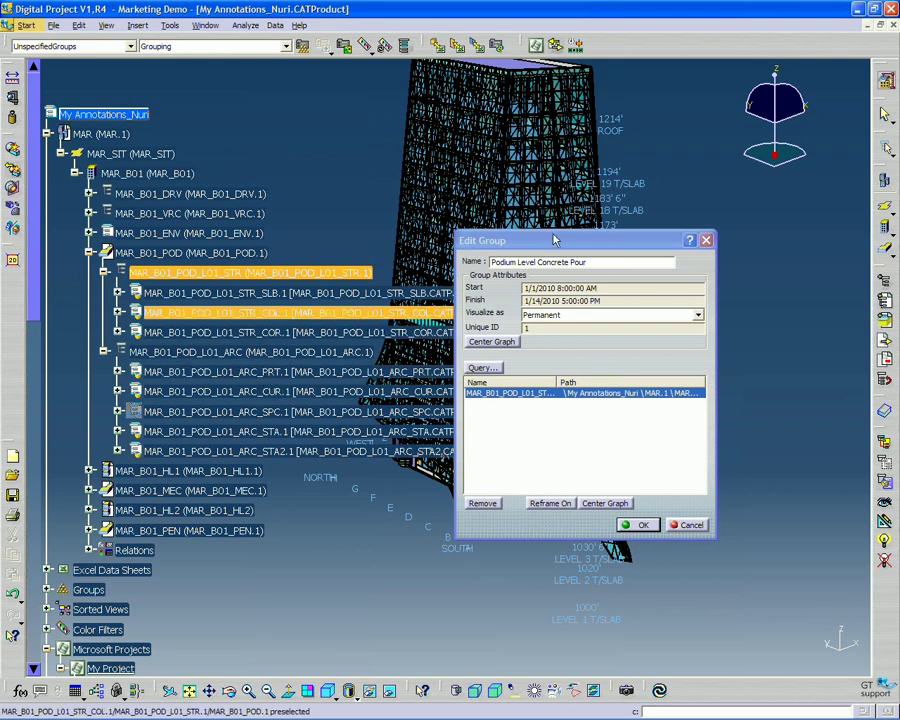
# - Add the two stair parts ARC_STA.1 and ARC_STA2.1 to the group
pyautogui.moveTo(559, 244); pyautogui.dragTo(589, 243)
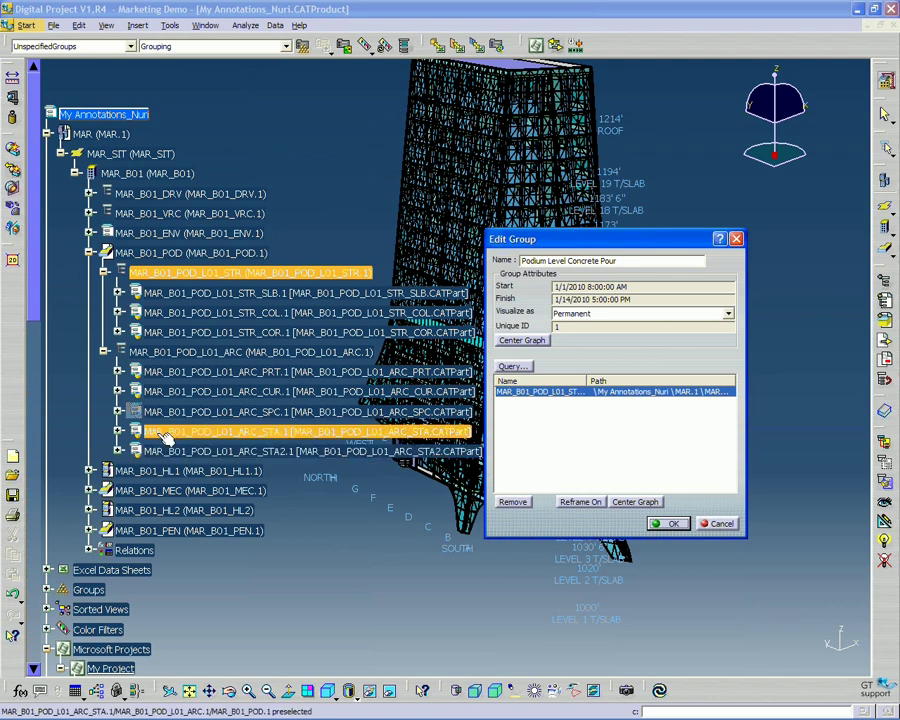
pyautogui.click(282, 437)
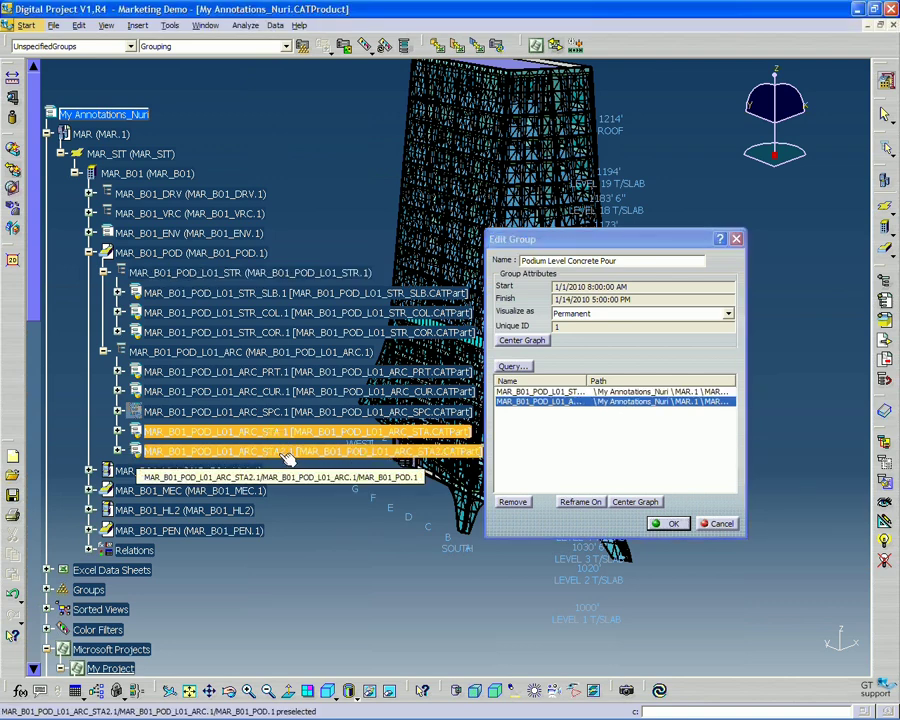
pyautogui.click(287, 452)
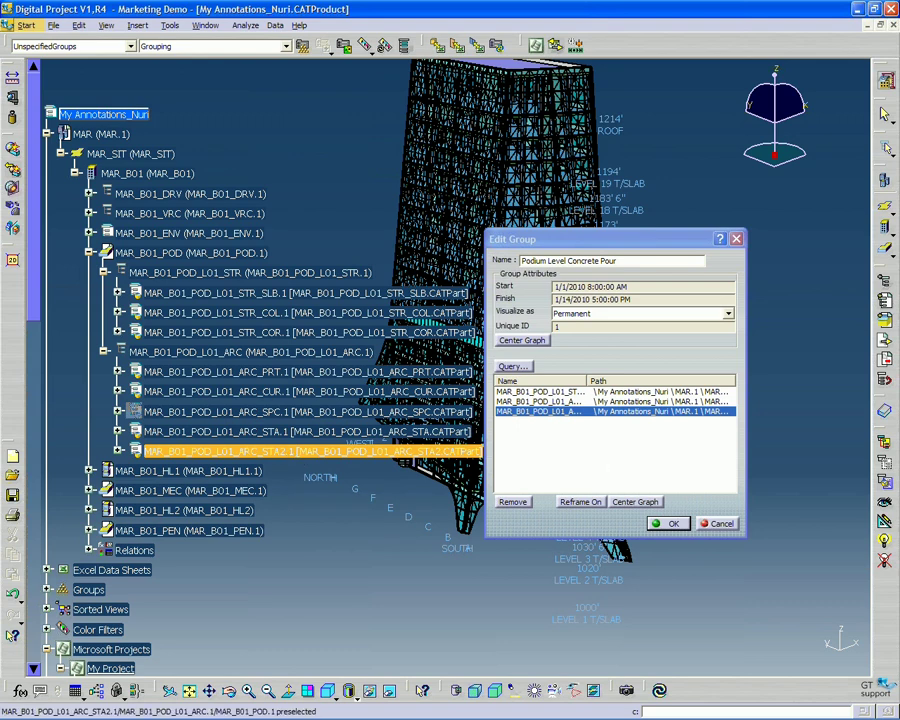
pyautogui.moveTo(560, 250); pyautogui.dragTo(558, 217)
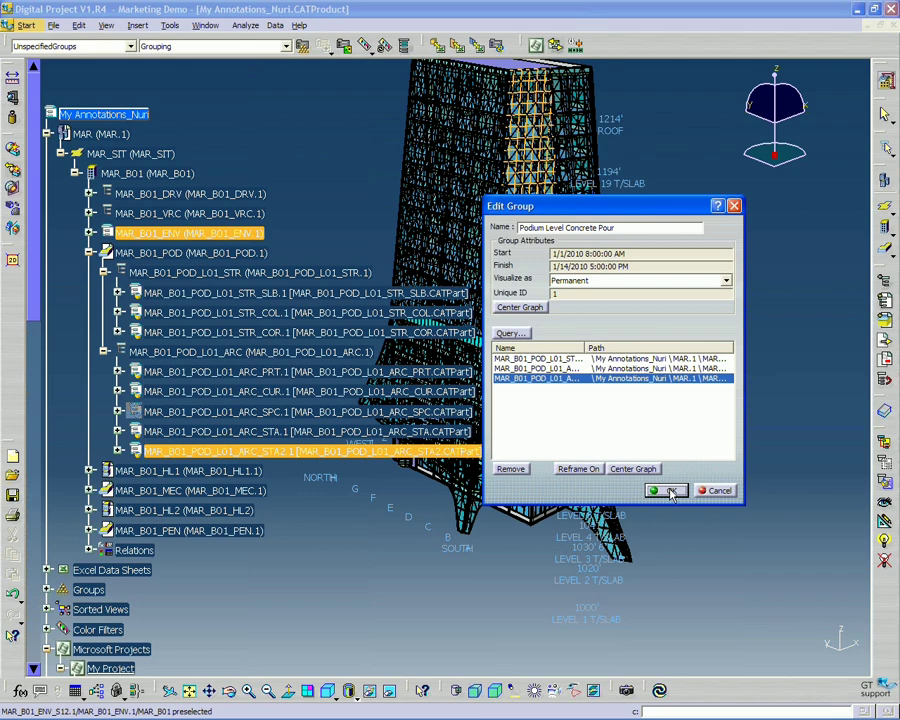
# - Confirm the Podium Level Concrete Pour group and expand its Content node showing the three members
pyautogui.click(670, 491)
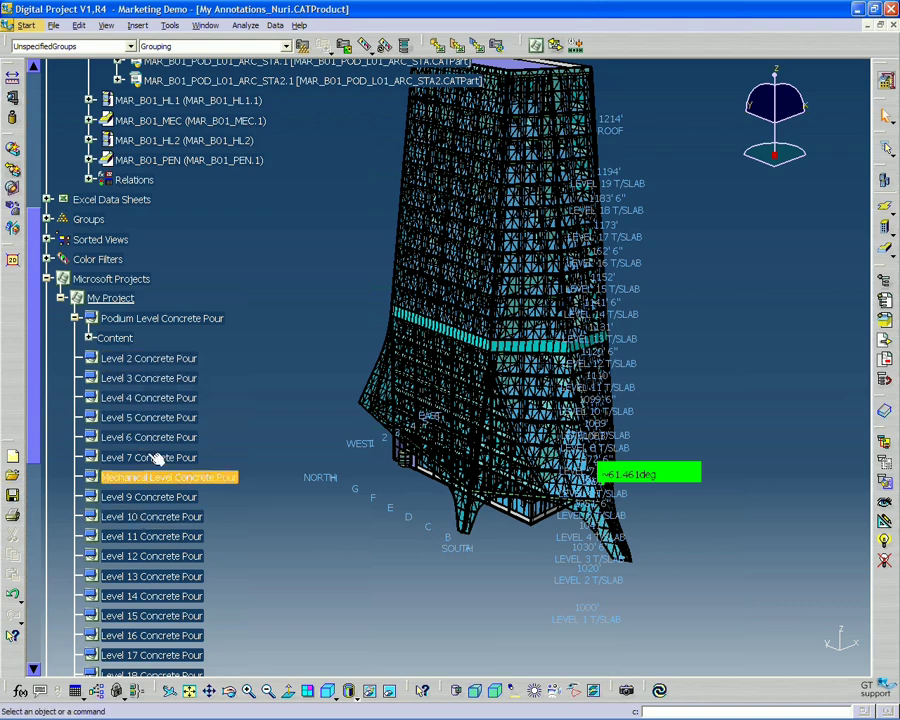
pyautogui.click(89, 338)
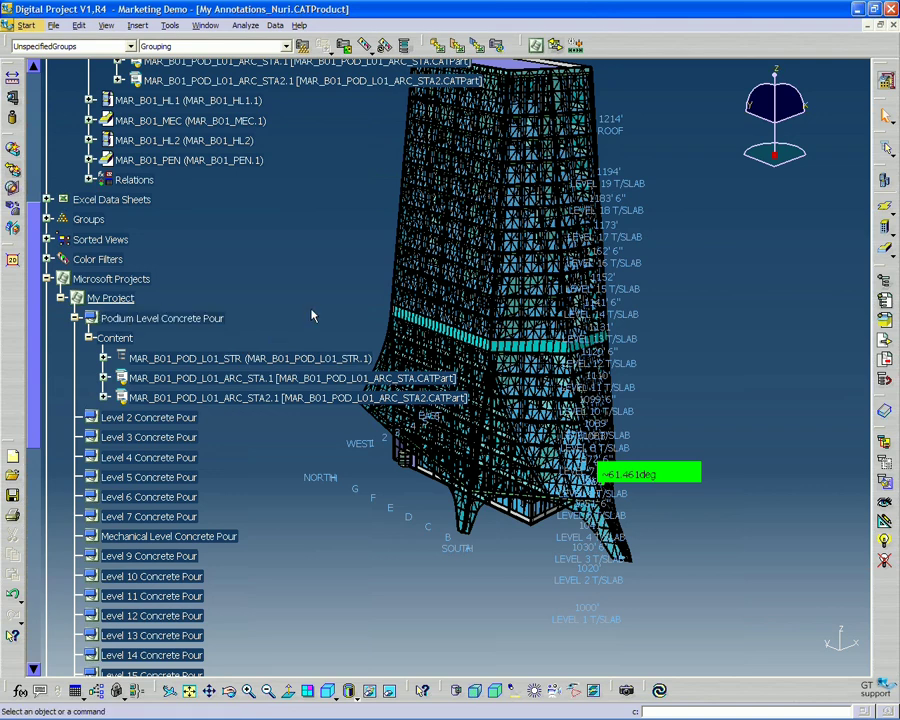
pyautogui.scroll(2, 320, 302)
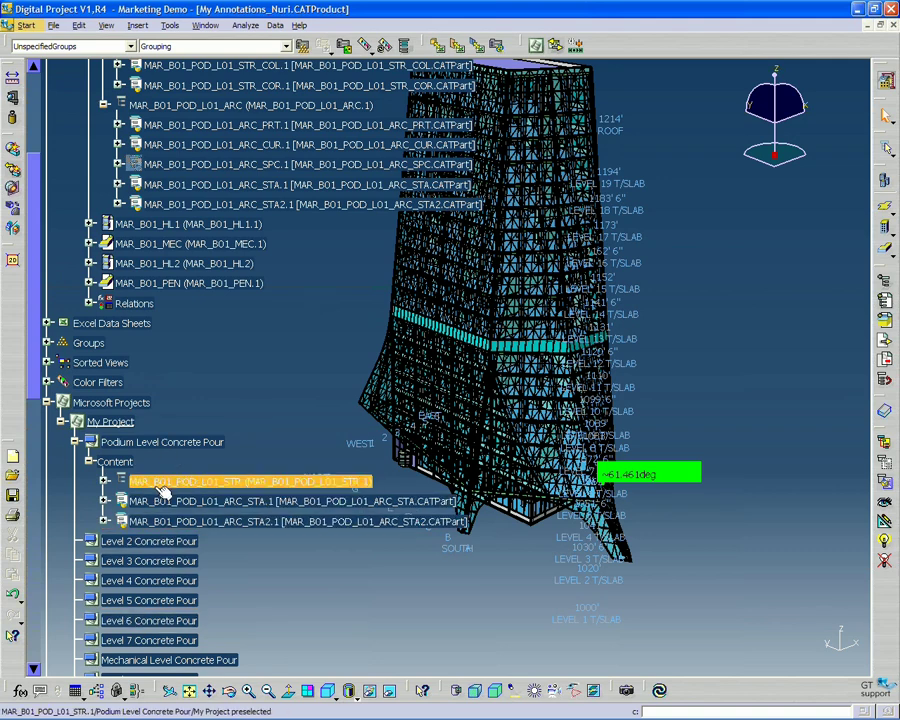
pyautogui.scroll(-2, 165, 505)
pyautogui.scroll(4, 137, 386)
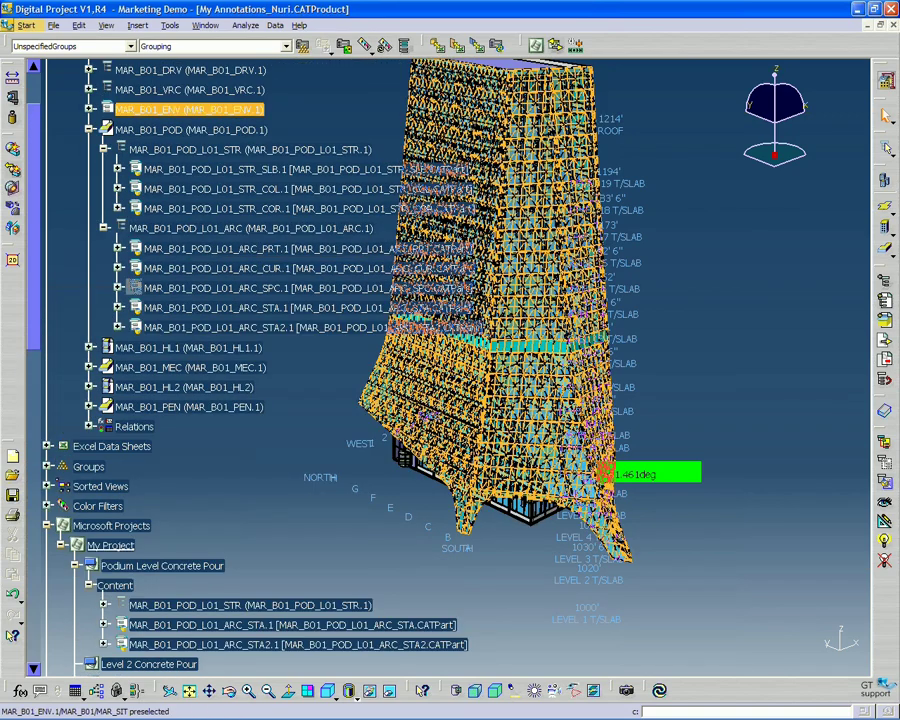
# - Collapse the MAR_B01_POD node in the tree
pyautogui.click(90, 129)
pyautogui.scroll(2, 323, 225)
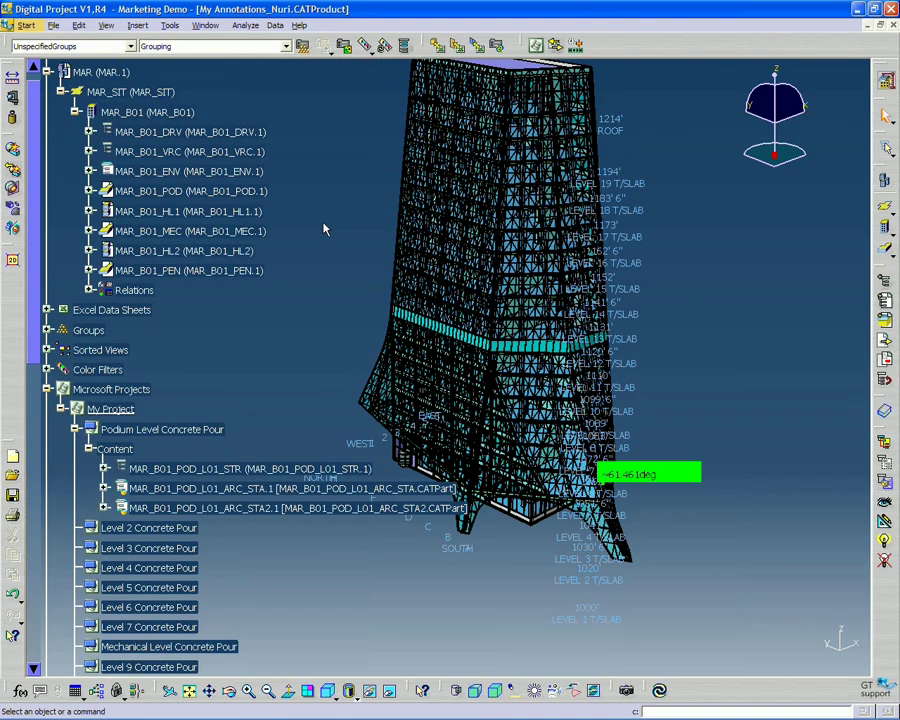
pyautogui.scroll(-2, 324, 338)
pyautogui.scroll(-2, 325, 338)
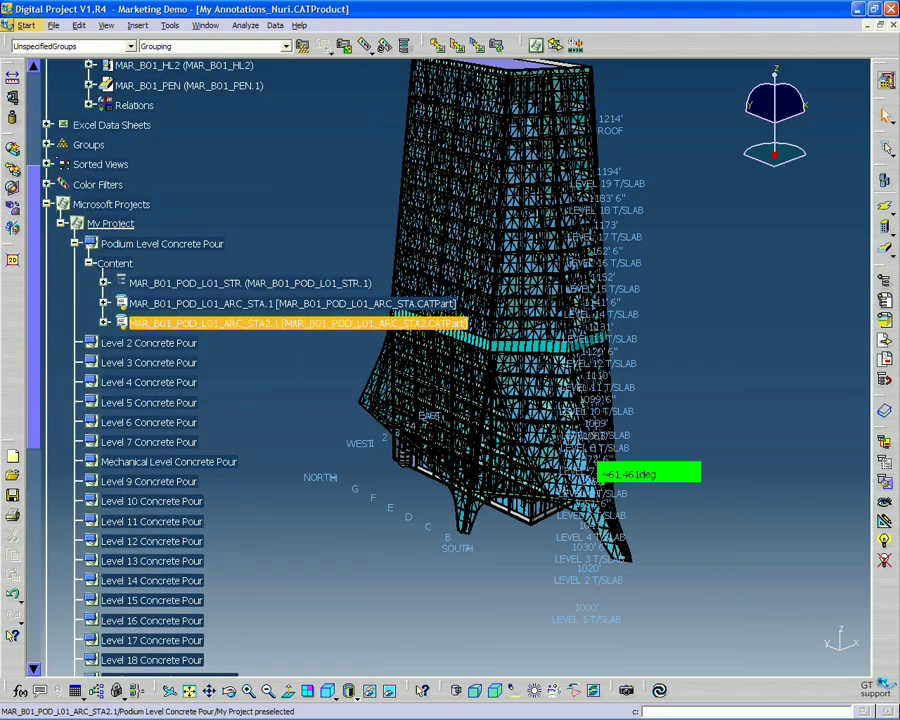
# - Expand Groups and deactivate the My Project group via Activate/Deactivate Group
pyautogui.click(47, 144)
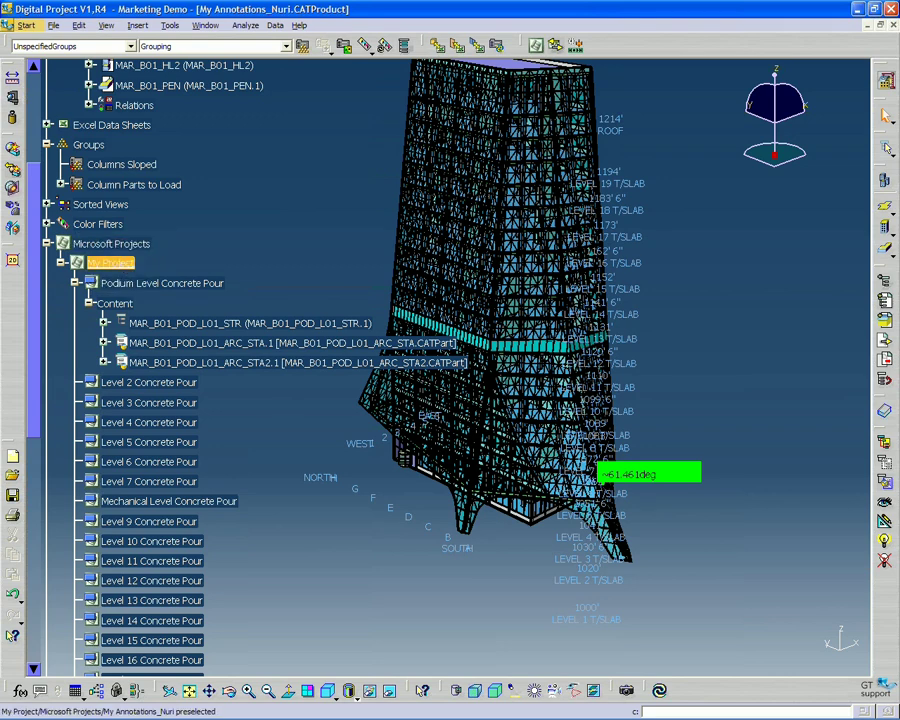
pyautogui.rightClick(118, 263)
pyautogui.click(118, 263)
pyautogui.rightClick(122, 263)
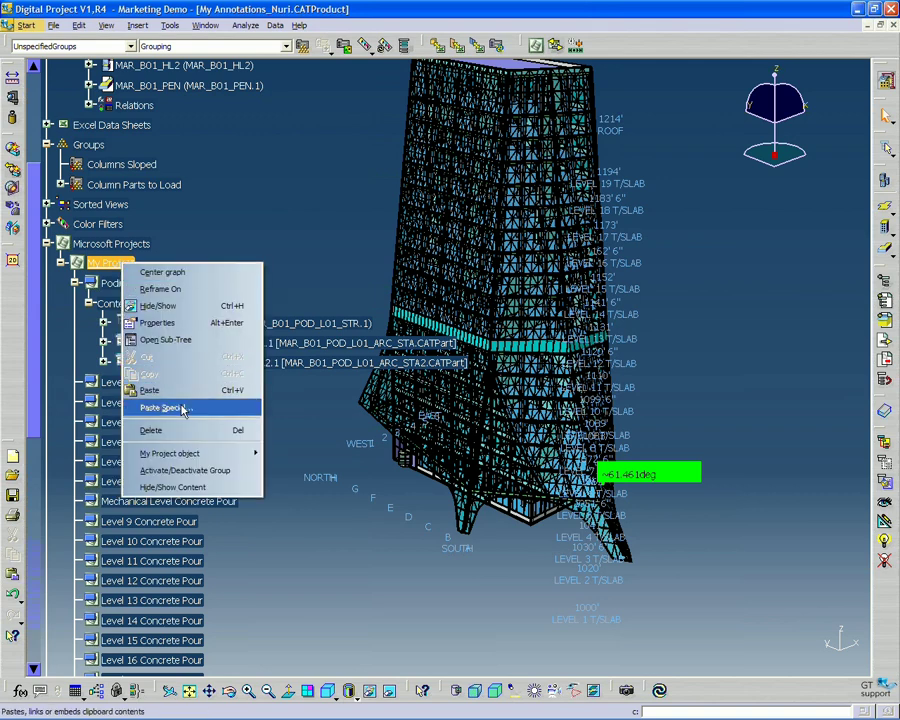
pyautogui.click(165, 471)
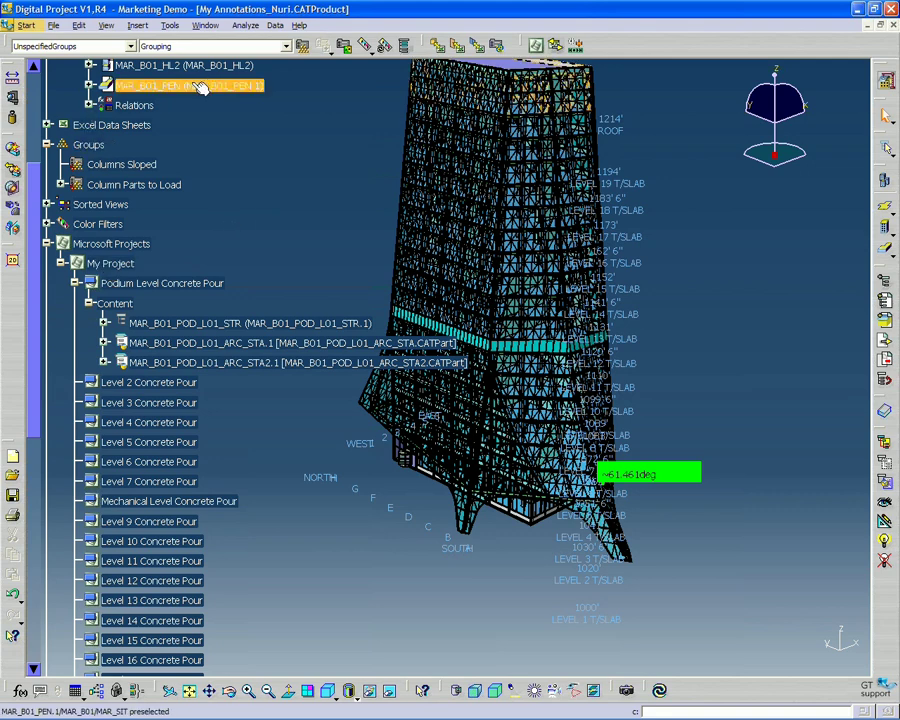
# - Zoom out to the whole tower and re-expand MAR_B01_POD to list its STR and ARC parts
pyautogui.moveTo(749, 341); pyautogui.dragTo(745, 374, button='middle')
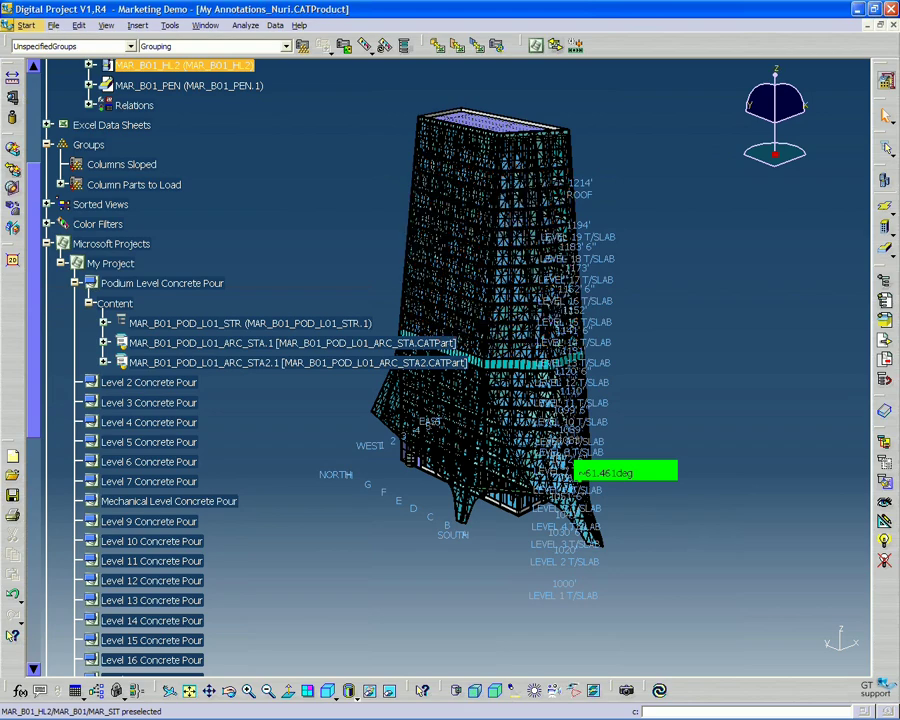
pyautogui.scroll(5, 269, 187)
pyautogui.scroll(-3, 200, 200)
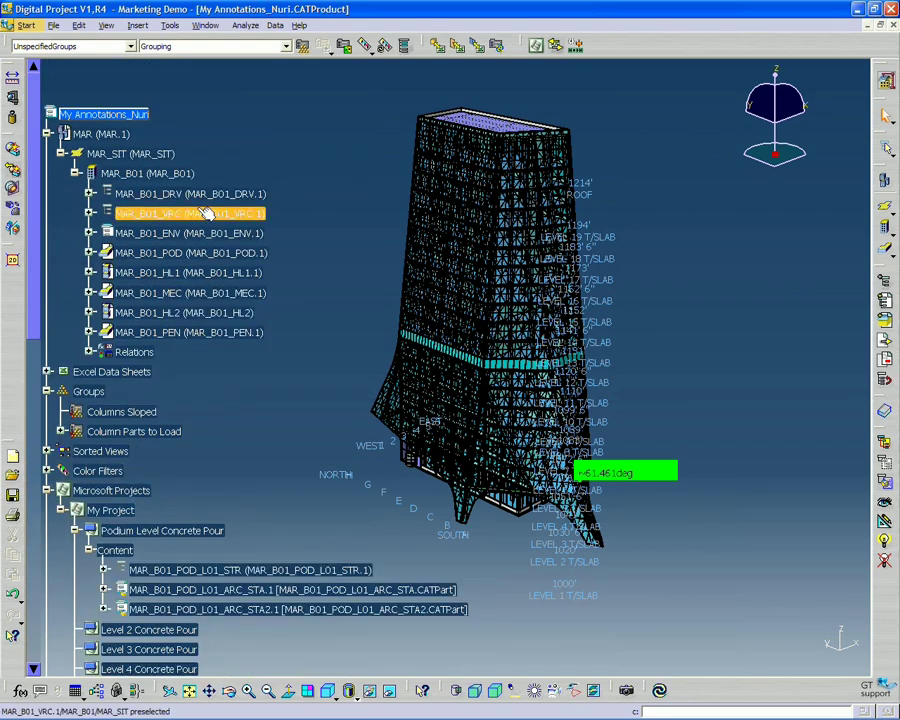
pyautogui.click(89, 253)
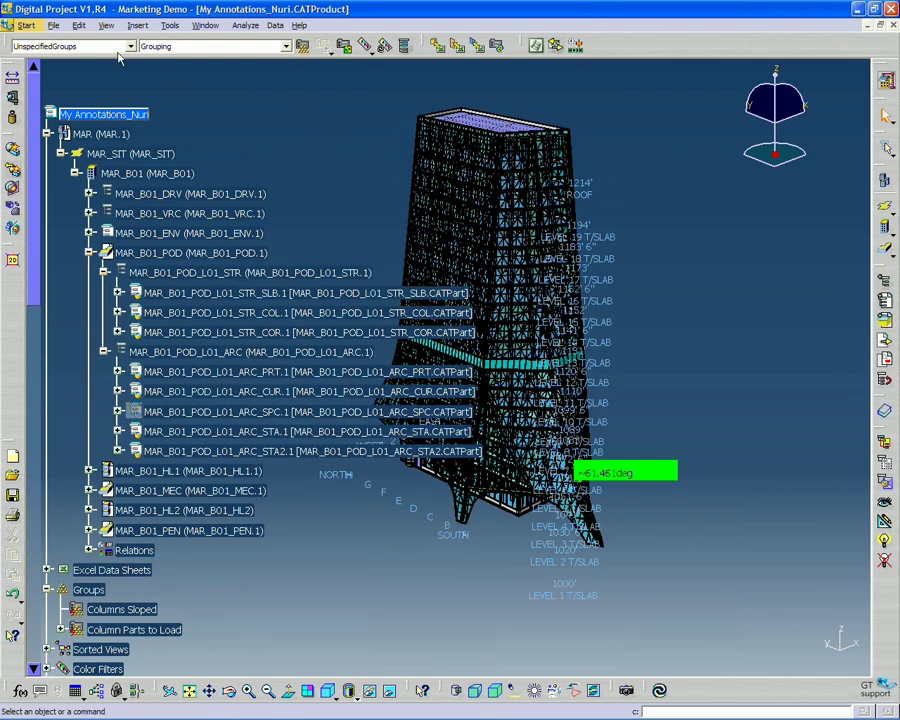
# - Open Edit > Search on its Advanced tab with the cursor in the empty Composed query box
pyautogui.click(78, 25)
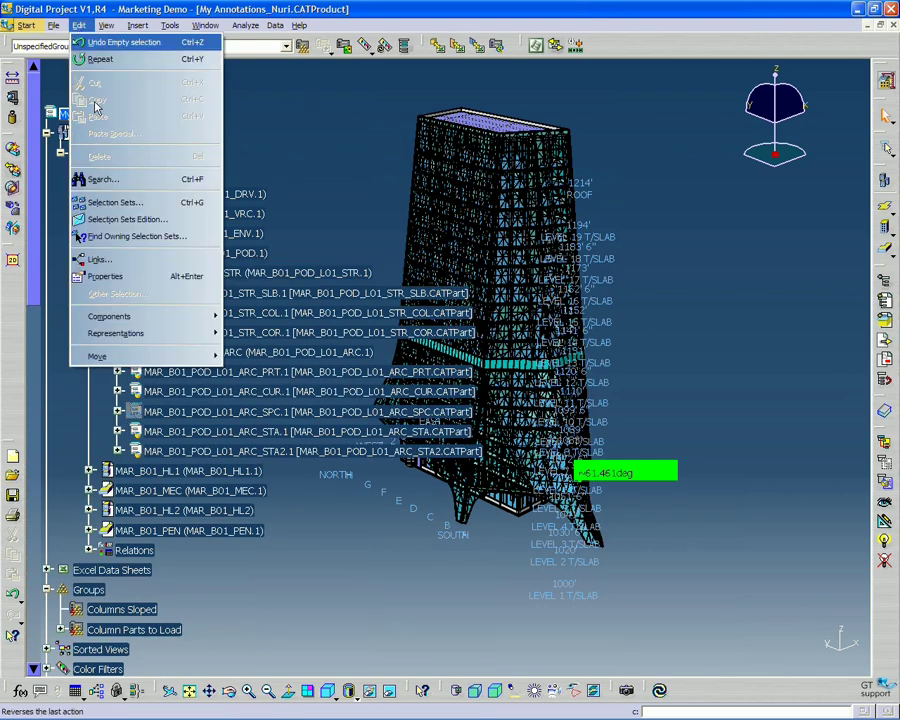
pyautogui.click(103, 179)
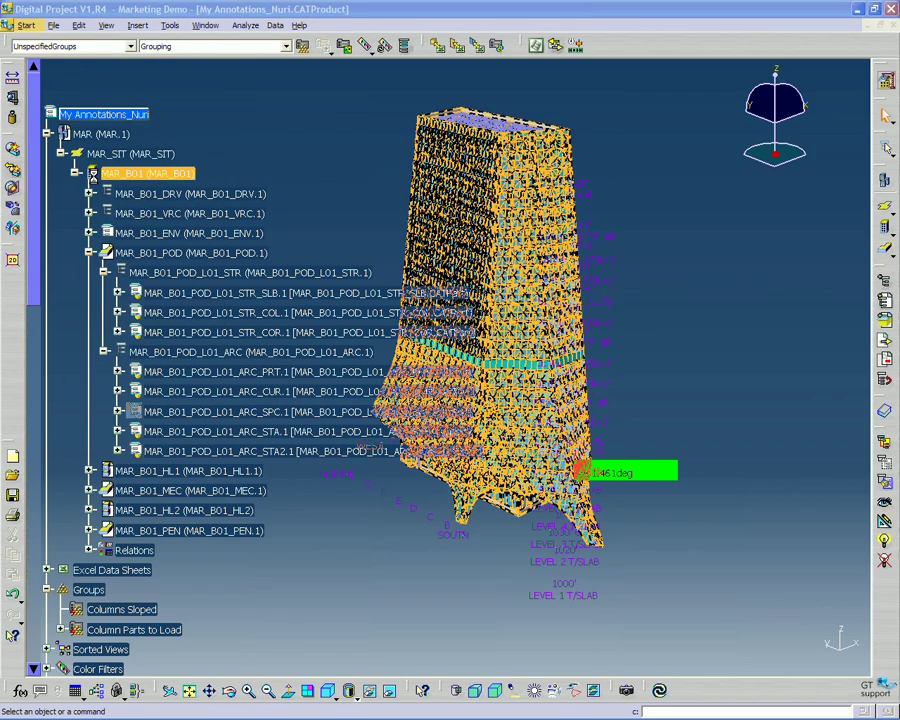
pyautogui.moveTo(672, 163); pyautogui.dragTo(648, 270)
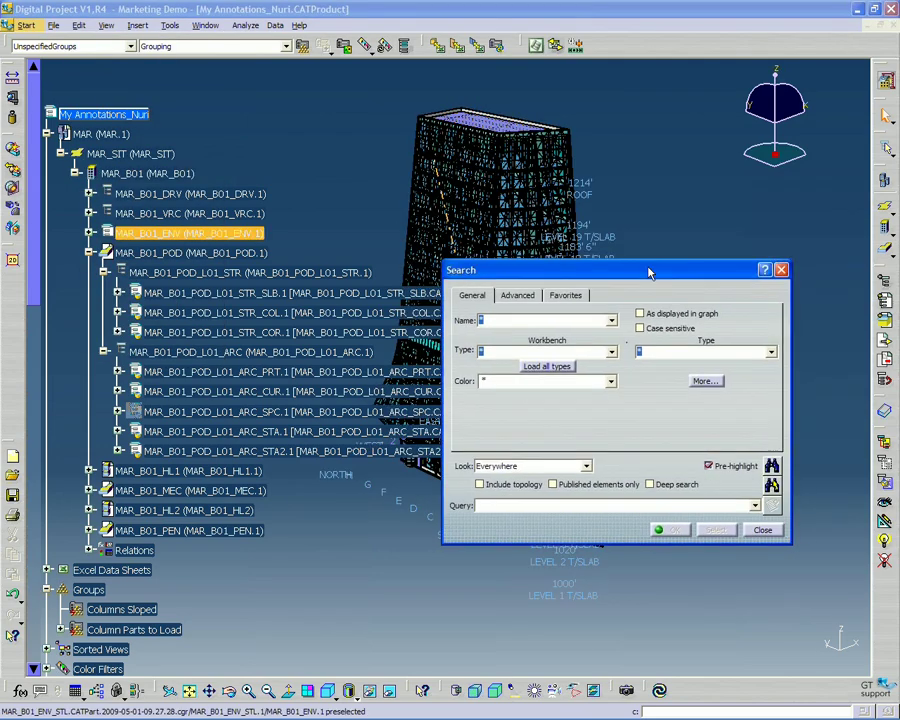
pyautogui.click(517, 295)
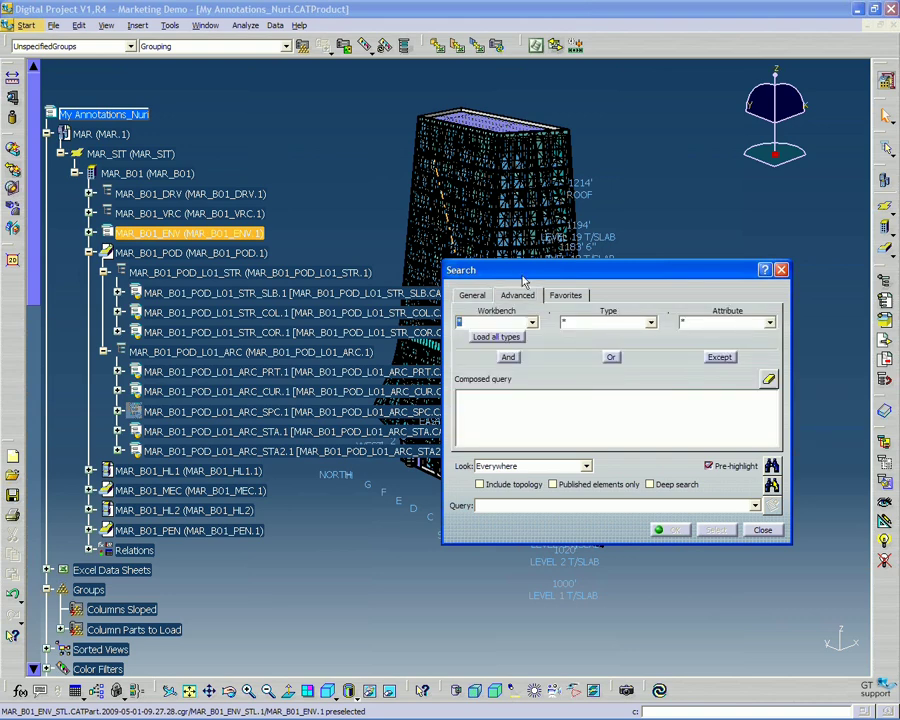
pyautogui.moveTo(520, 270); pyautogui.dragTo(449, 226)
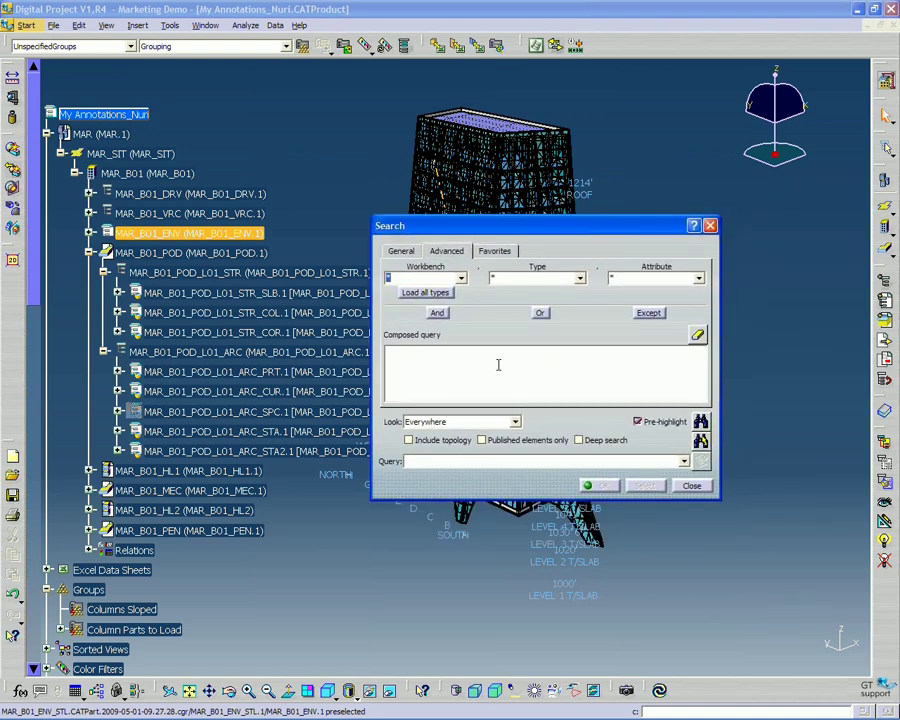
pyautogui.click(498, 363)
pyautogui.moveTo(626, 228); pyautogui.dragTo(728, 245)
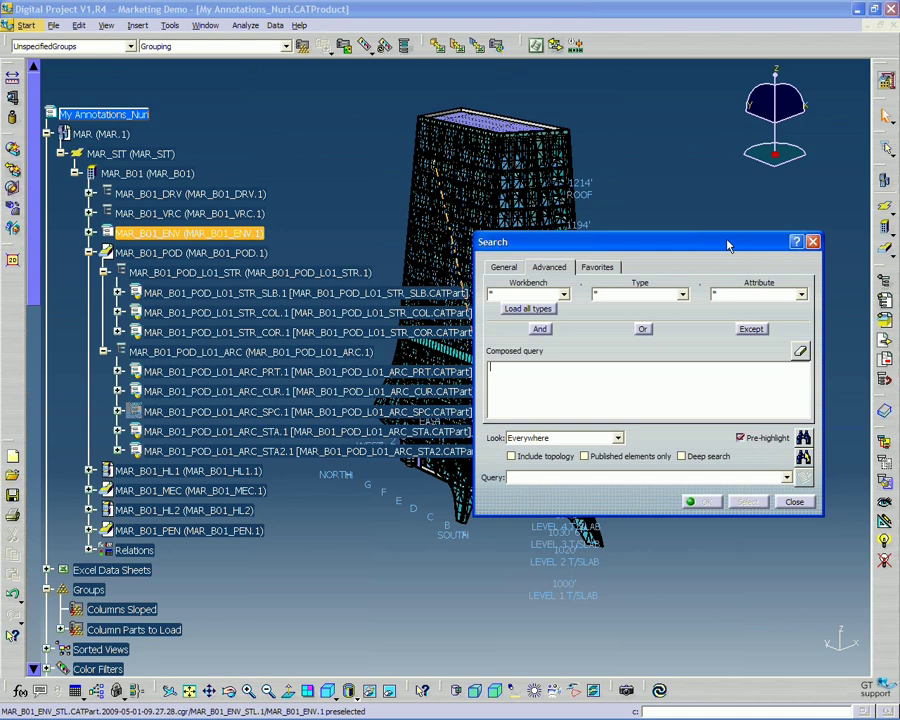
# - Compose Name=*STR* AND workbench Product Structure, type Assembly in the query
pyautogui.write('Name=*STR*')
pyautogui.click(541, 331)
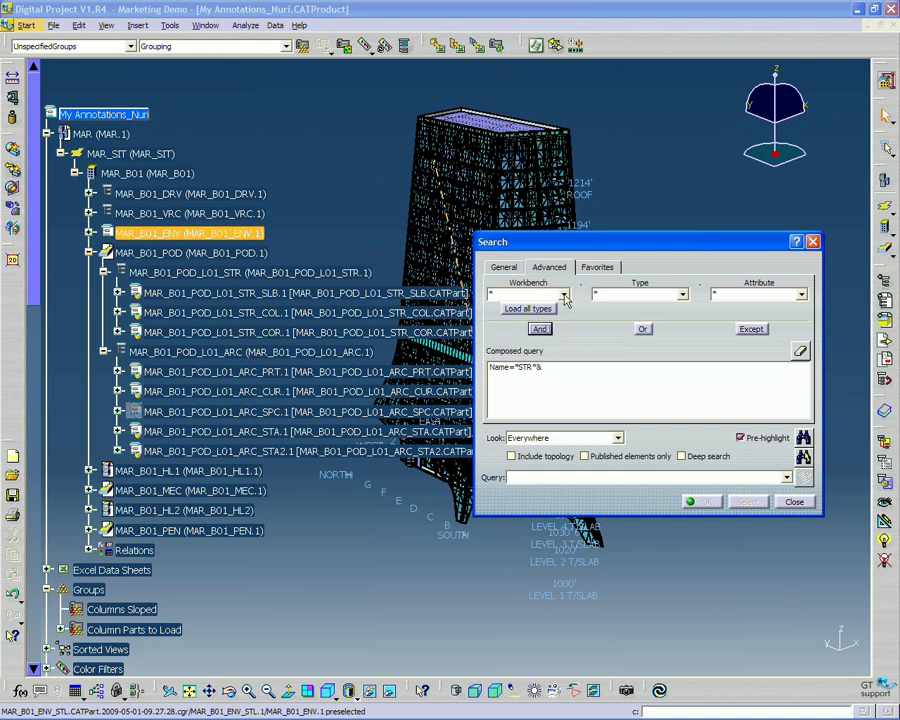
pyautogui.click(565, 297)
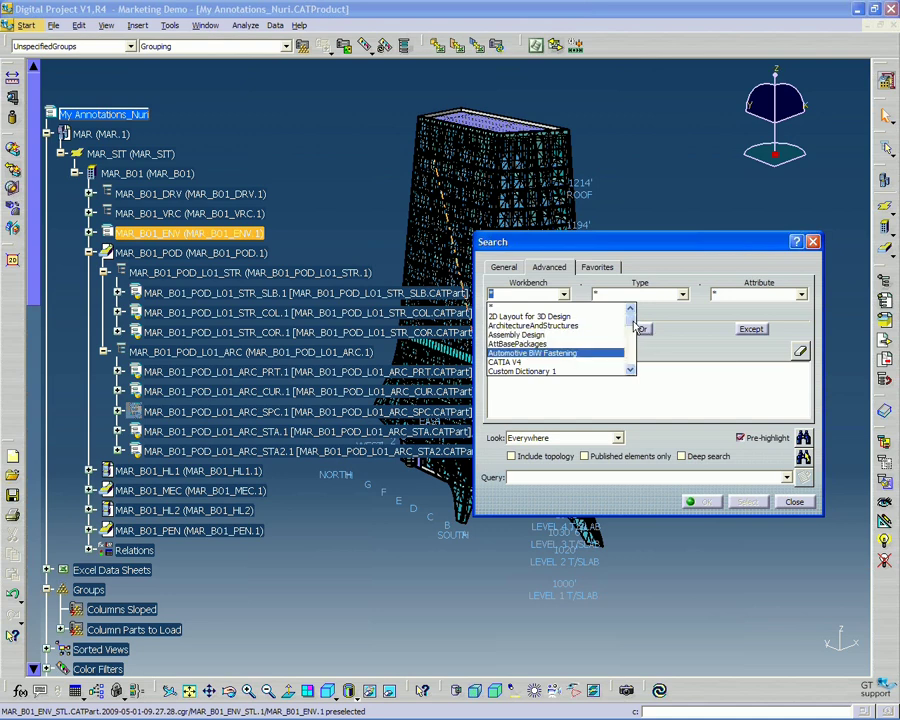
pyautogui.moveTo(630, 310); pyautogui.dragTo(640, 352)
pyautogui.click(586, 362)
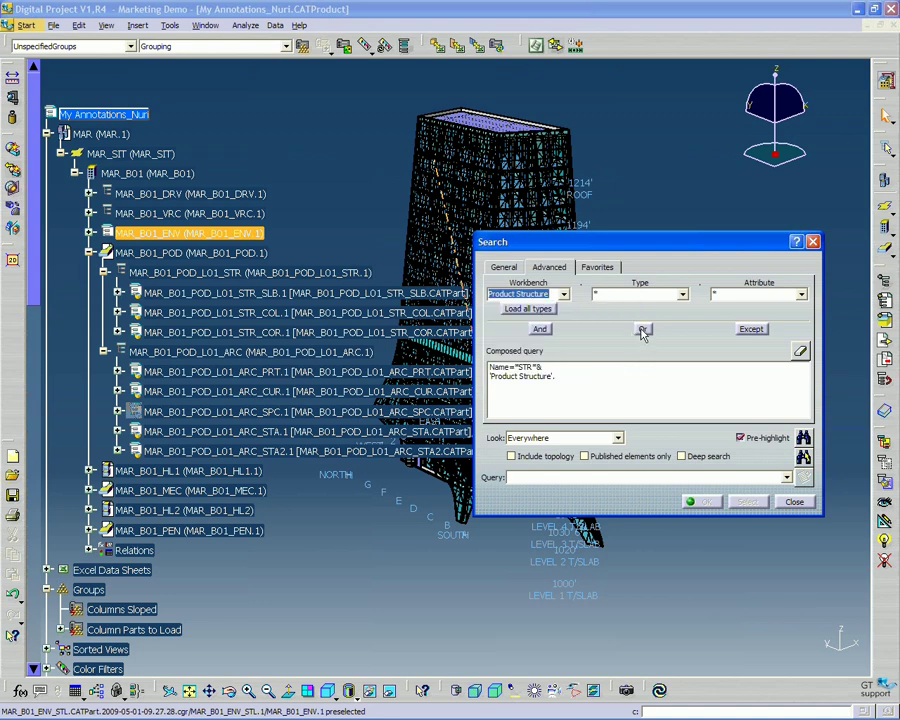
pyautogui.click(682, 294)
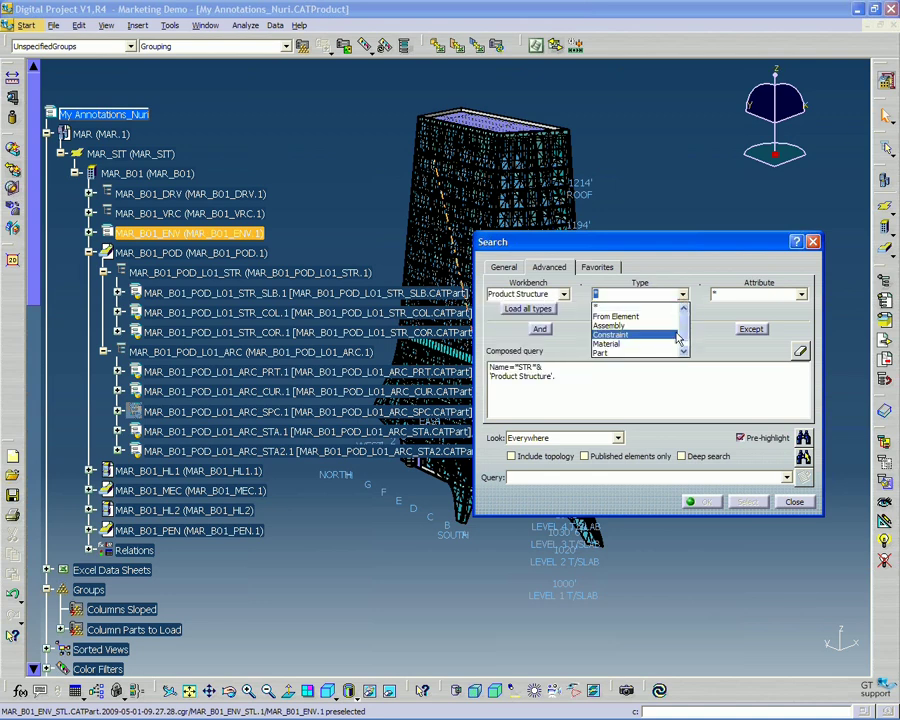
pyautogui.click(640, 318)
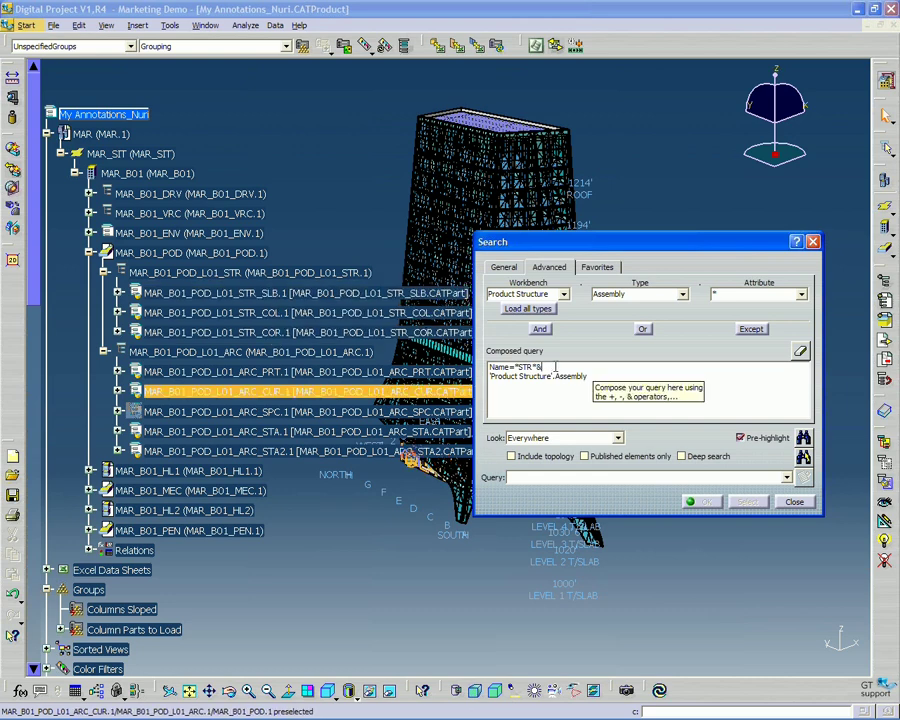
# - Join the STR clause onto one line and wrap it in parentheses
pyautogui.press('Delete')
pyautogui.click(657, 368)
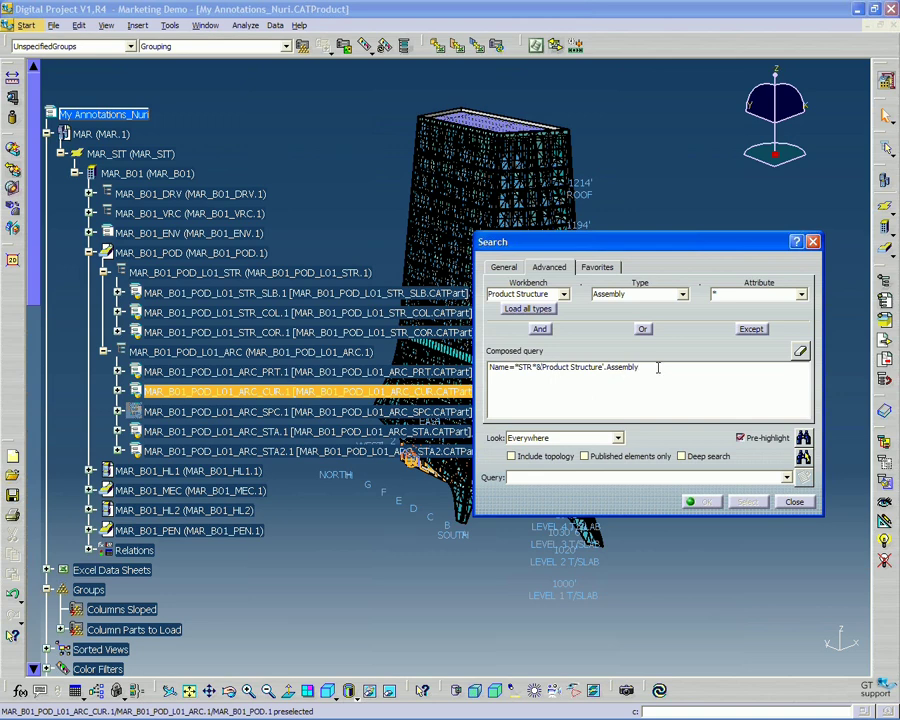
pyautogui.write(')')
pyautogui.press('Home')
pyautogui.write('(')
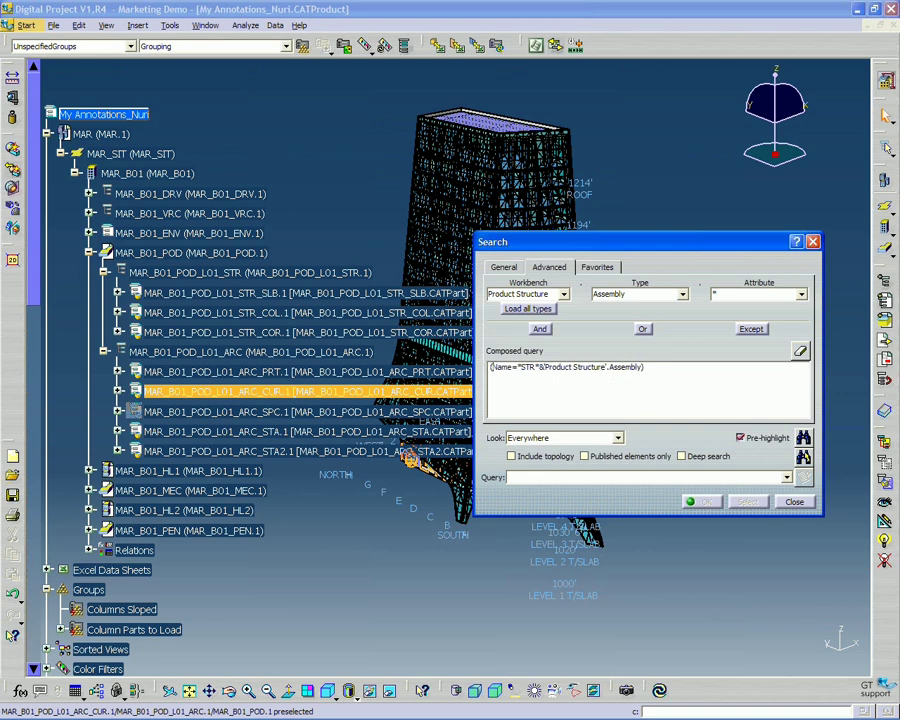
pyautogui.click(669, 370)
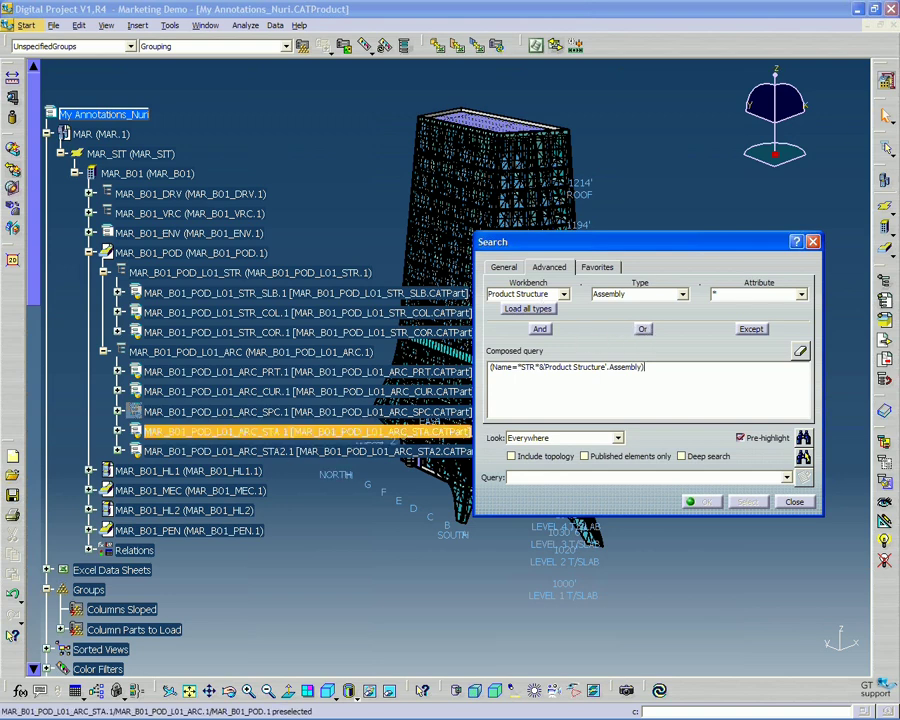
# - Add an OR clause Name="STA*" with the Product Structure Part type
pyautogui.click(643, 329)
pyautogui.click(566, 395)
pyautogui.write('Name="STA*"')
pyautogui.hotkey('shift', 'Left')
pyautogui.press('Right')
pyautogui.click(684, 295)
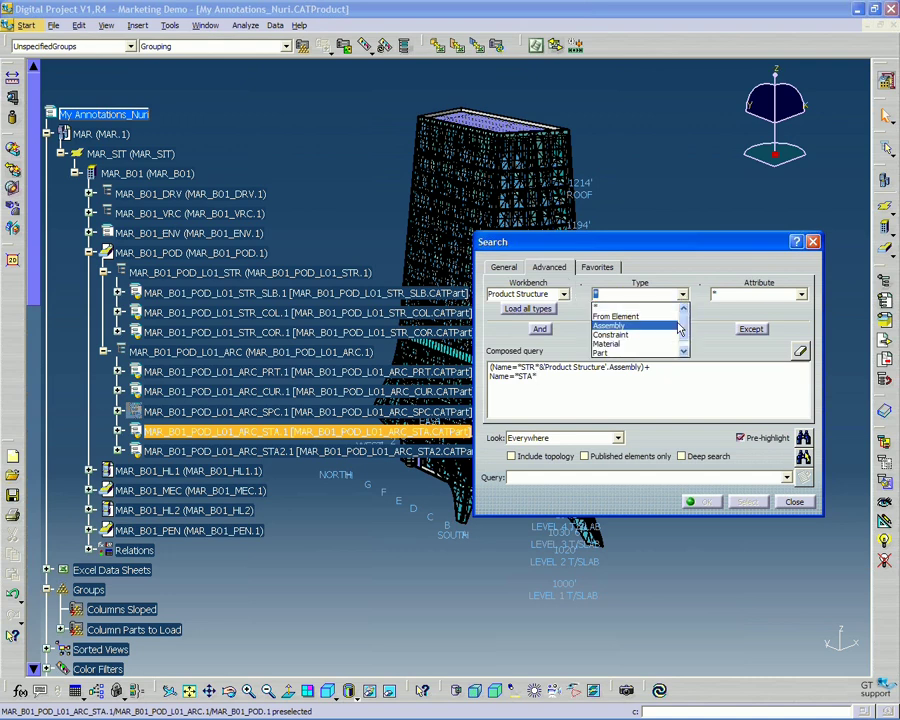
pyautogui.click(667, 354)
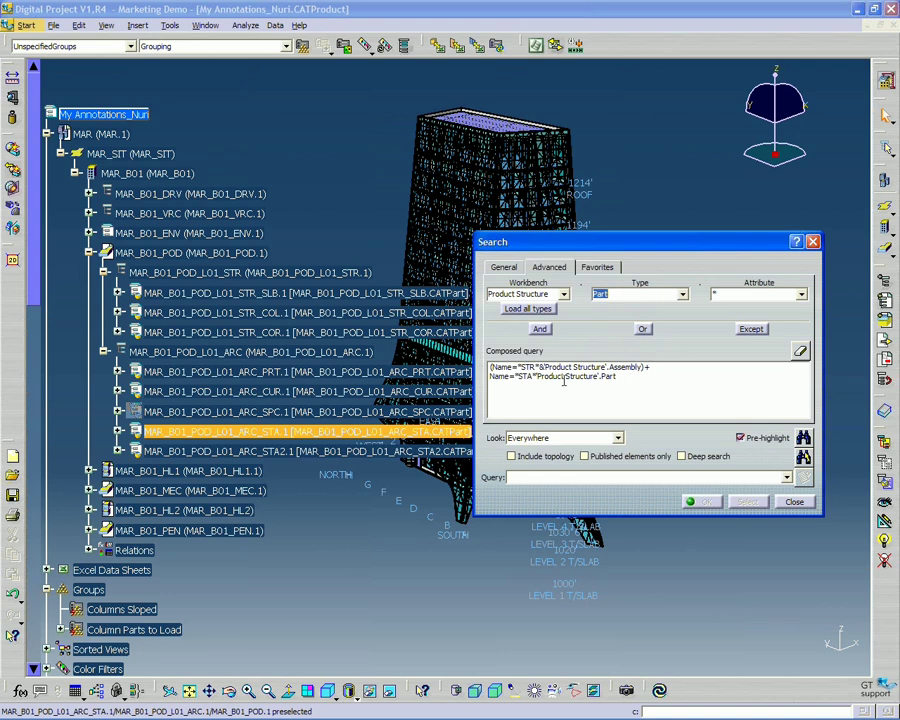
# - Insert AND after the STA name condition, rejoin the line, and wrap the clause in parentheses
pyautogui.moveTo(537, 377); pyautogui.dragTo(614, 377)
pyautogui.click(611, 377)
pyautogui.click(535, 376)
pyautogui.click(540, 329)
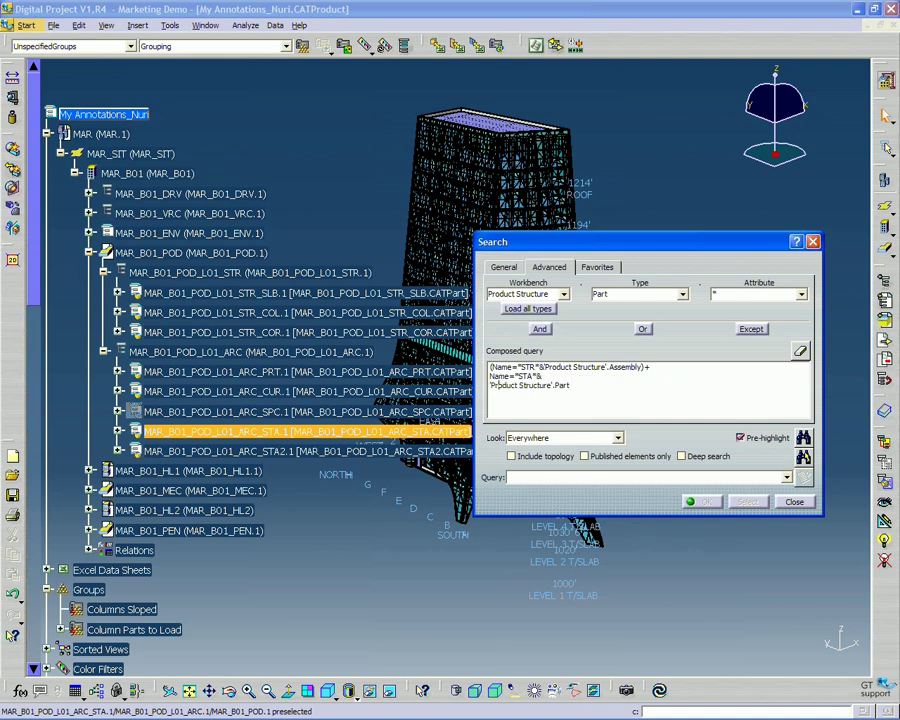
pyautogui.press('BackSpace')
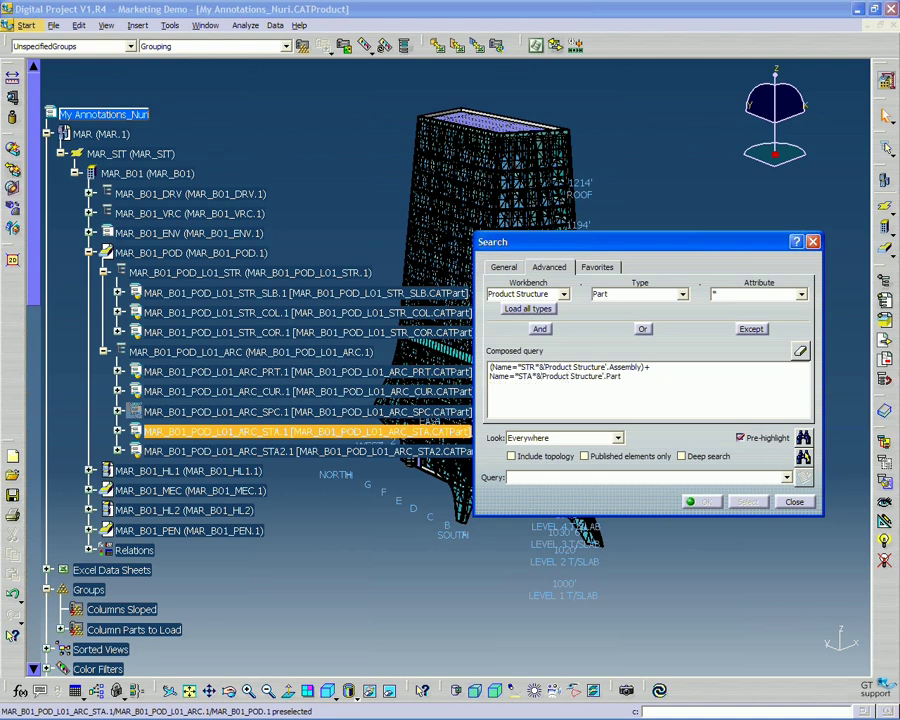
pyautogui.write('(')
pyautogui.click(644, 378)
pyautogui.write(')')
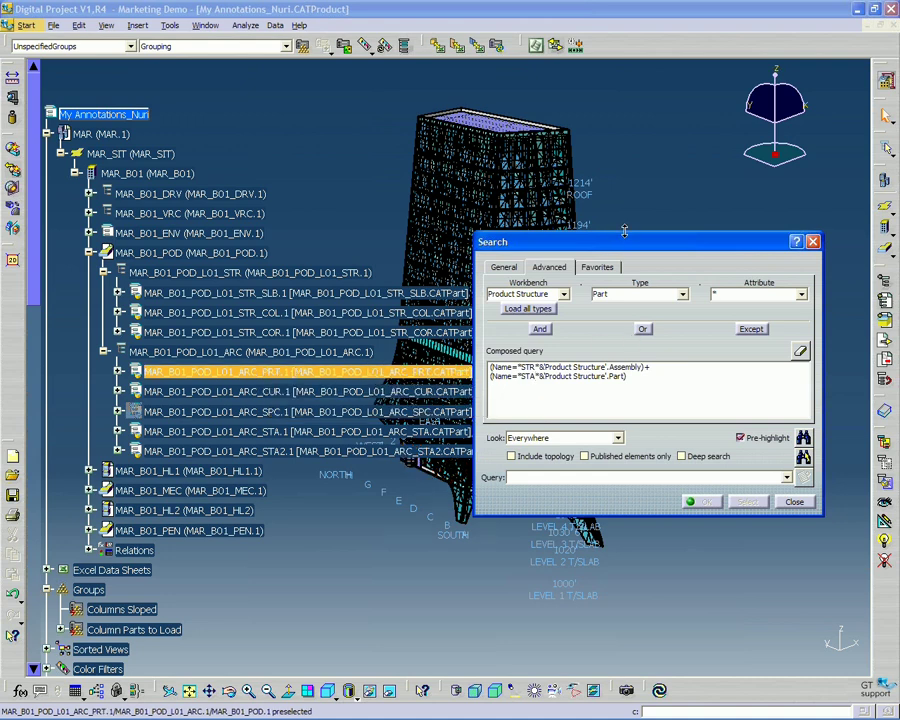
# - Run the composed search, preselecting 41 STR assemblies and STA parts, and enlarge the results window
pyautogui.moveTo(530, 241); pyautogui.dragTo(530, 209)
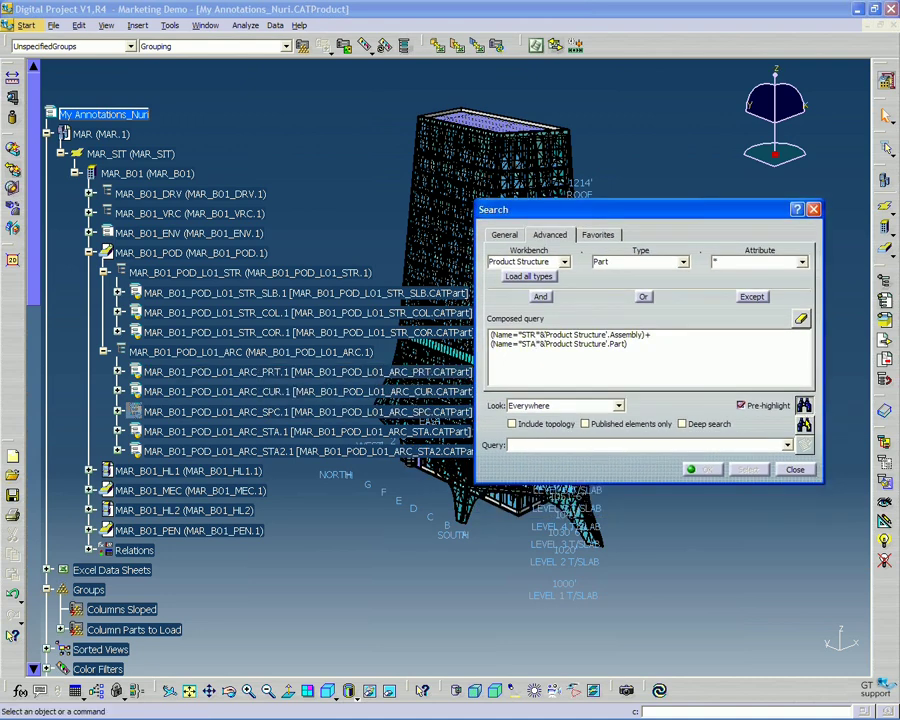
pyautogui.press('Return')
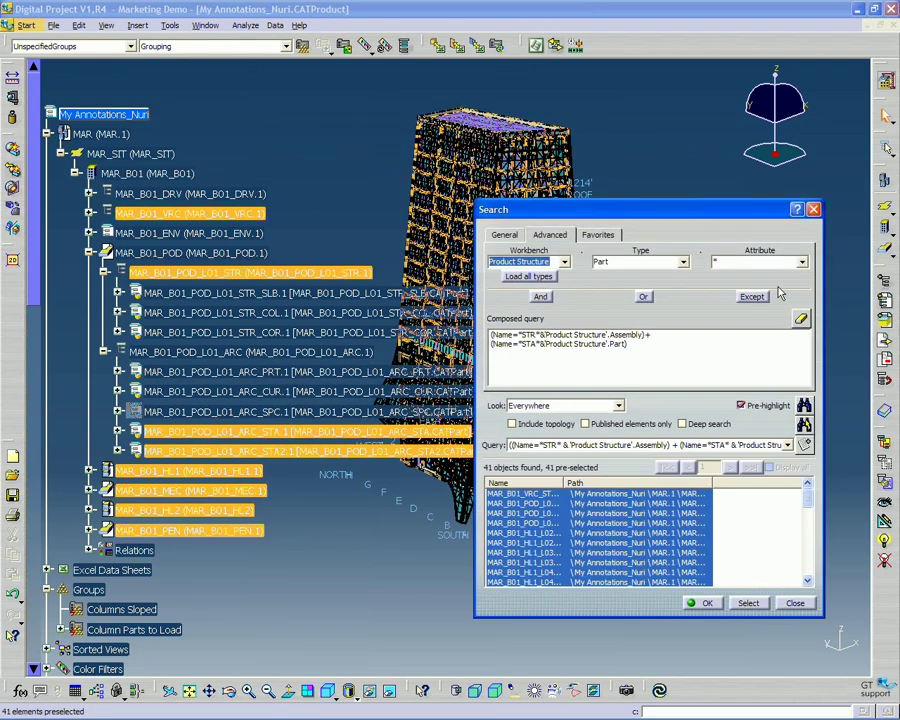
pyautogui.moveTo(726, 216); pyautogui.dragTo(640, 98)
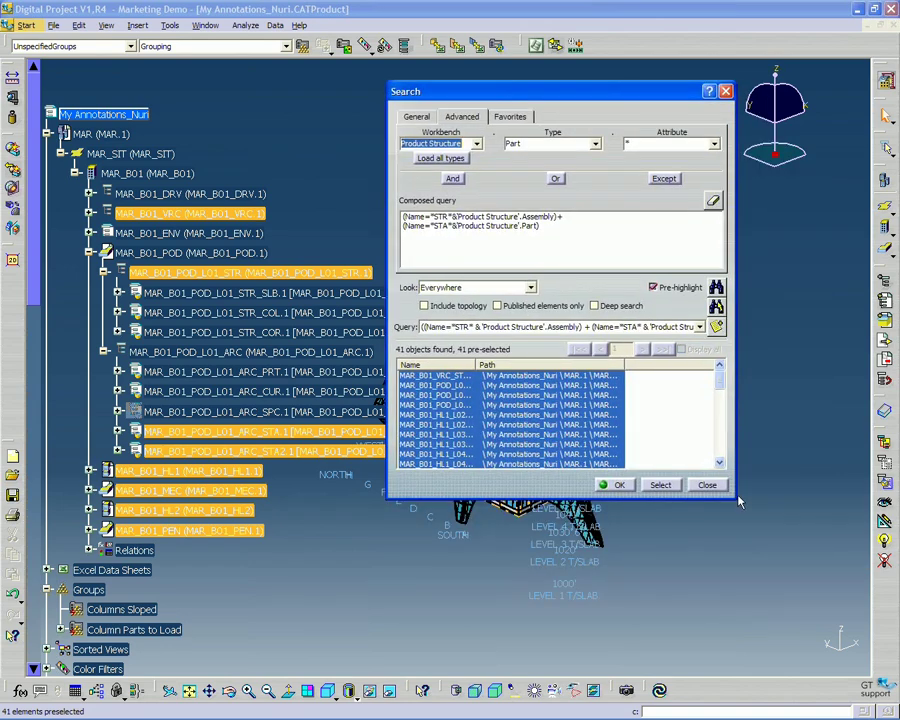
pyautogui.moveTo(736, 498); pyautogui.dragTo(802, 636)
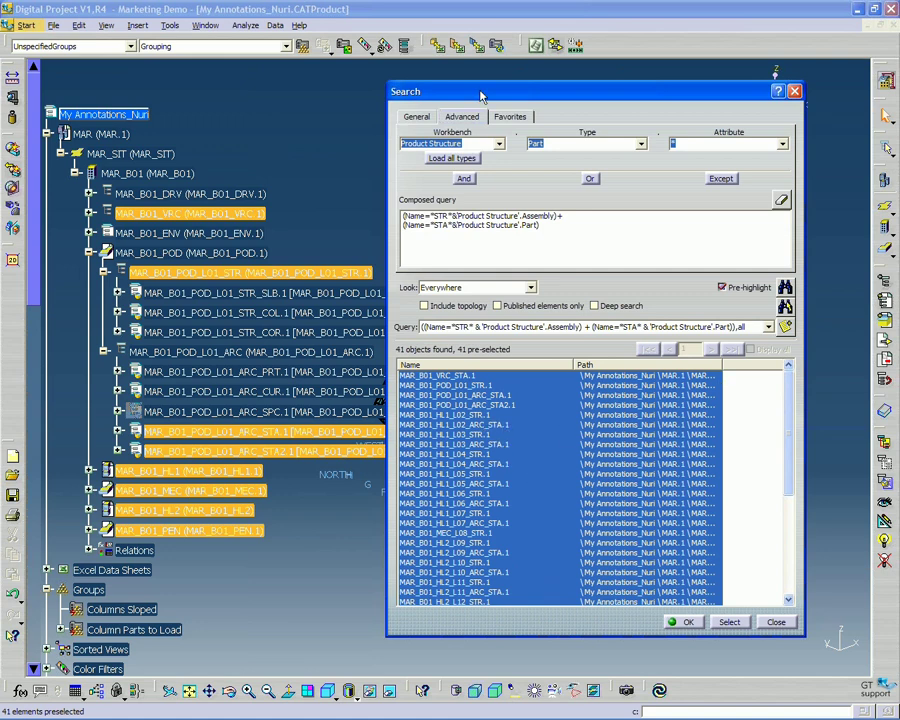
pyautogui.moveTo(426, 90); pyautogui.dragTo(444, 84)
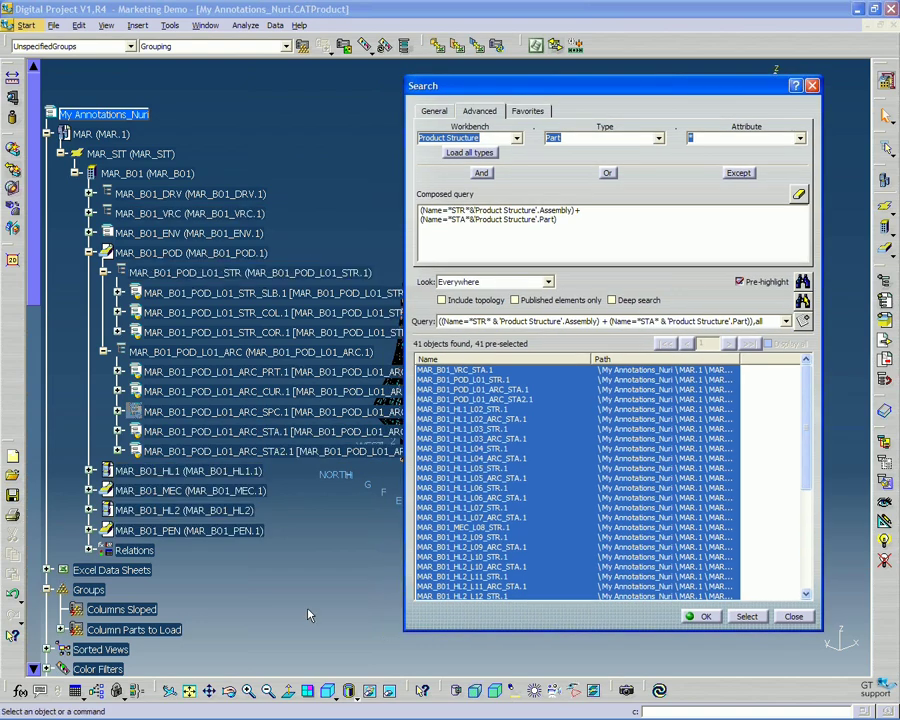
pyautogui.scroll(-4, 224, 397)
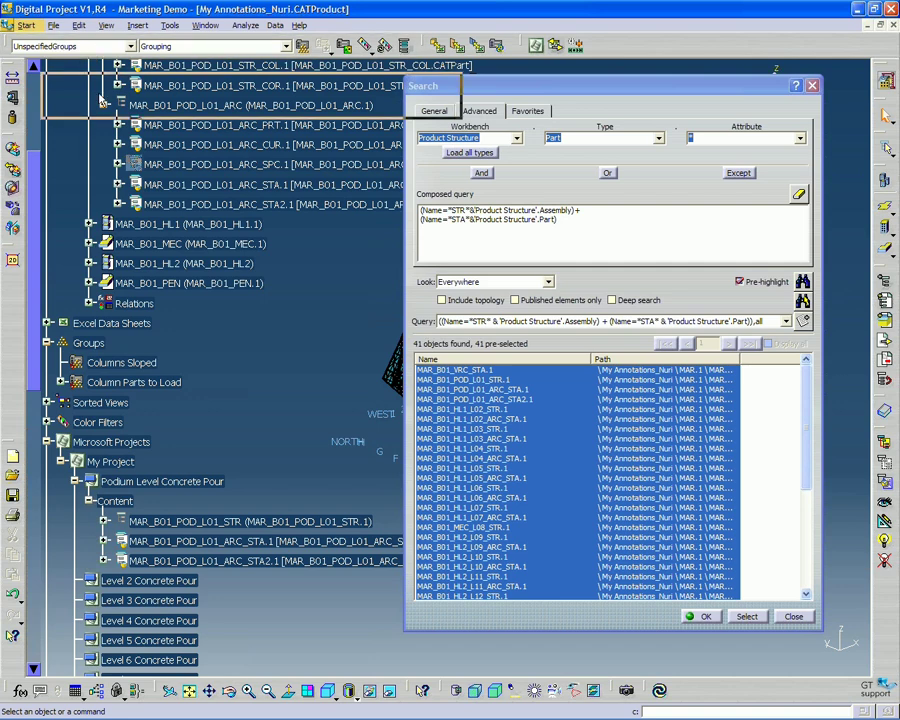
pyautogui.moveTo(8, 46); pyautogui.dragTo(97, 52)
# - Create an UnspecifiedGroups group named Concrete Selection filled with the 41 search results
pyautogui.click(94, 46)
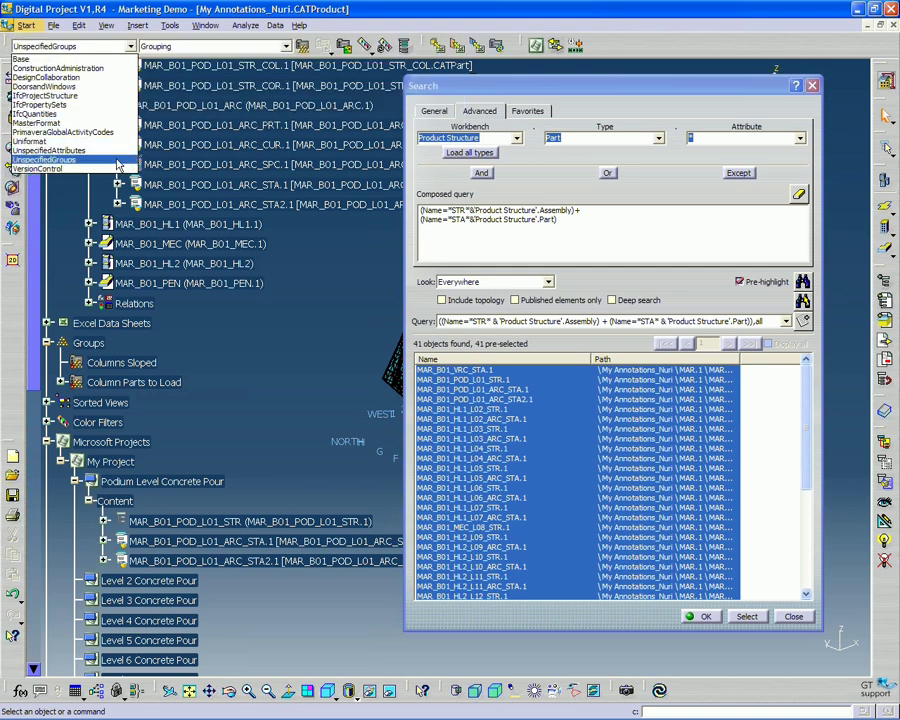
pyautogui.click(115, 161)
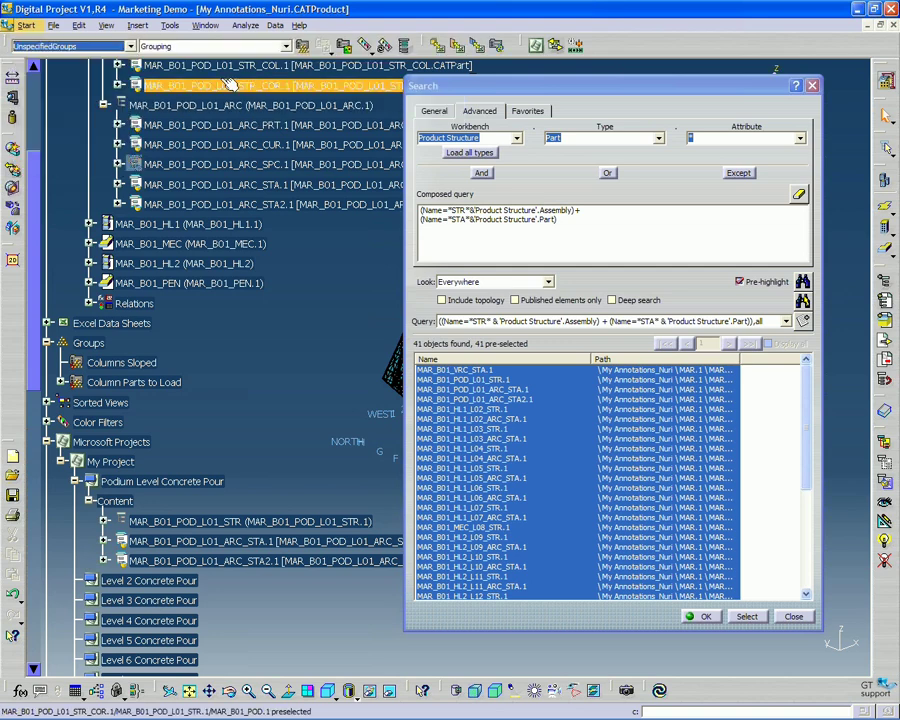
pyautogui.click(304, 47)
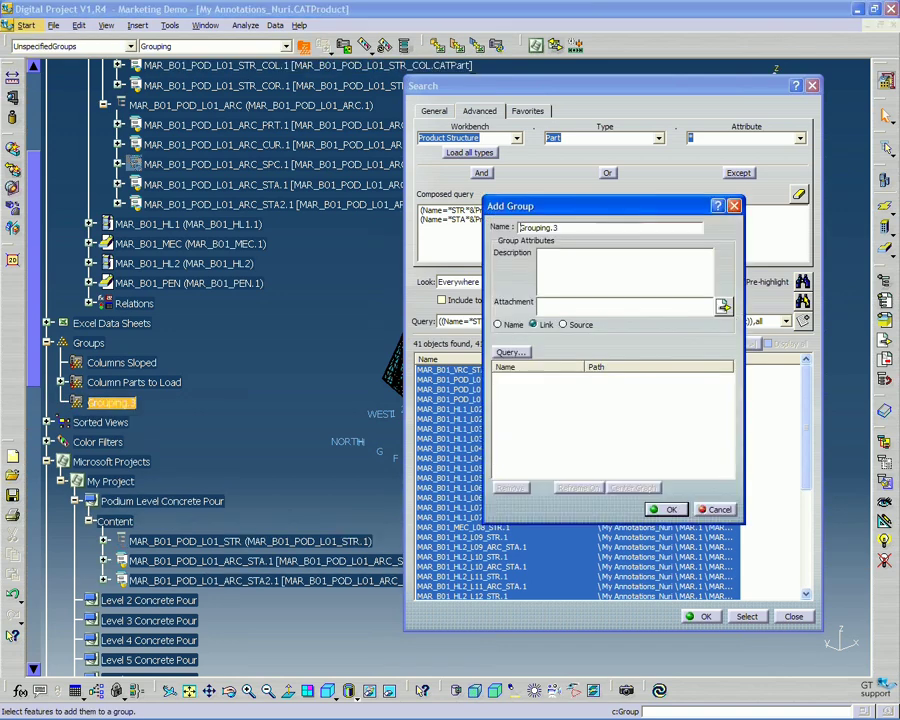
pyautogui.moveTo(553, 213); pyautogui.dragTo(215, 219)
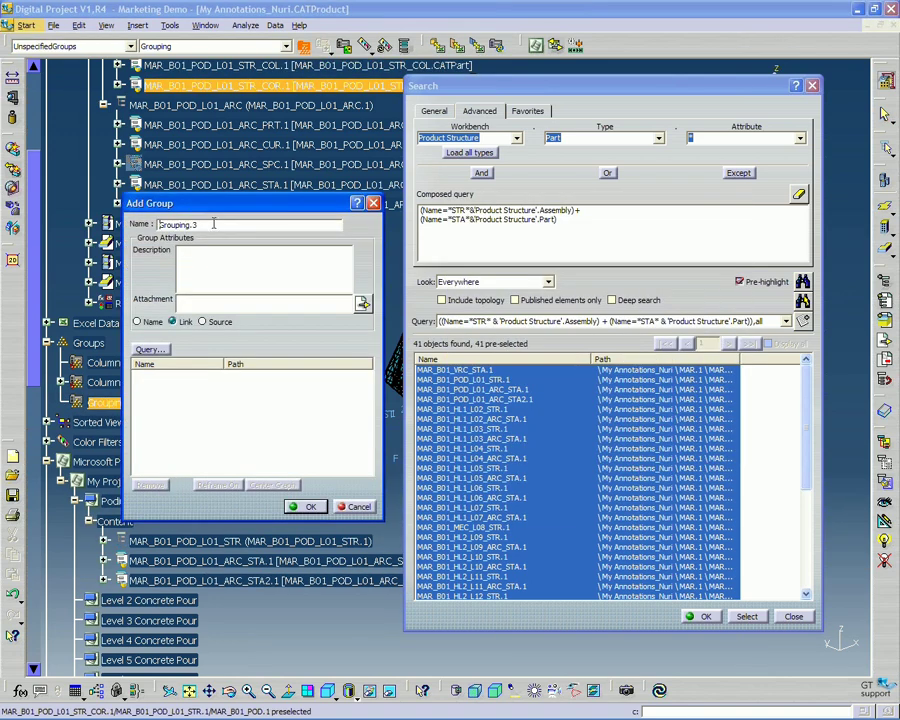
pyautogui.doubleClick(213, 224)
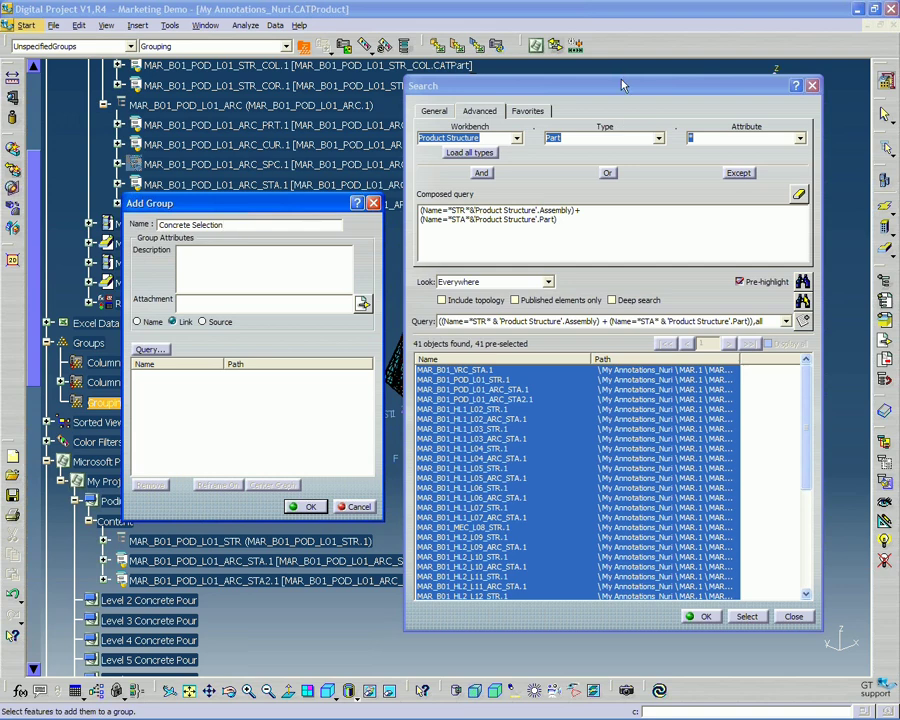
pyautogui.moveTo(622, 85); pyautogui.dragTo(638, 85)
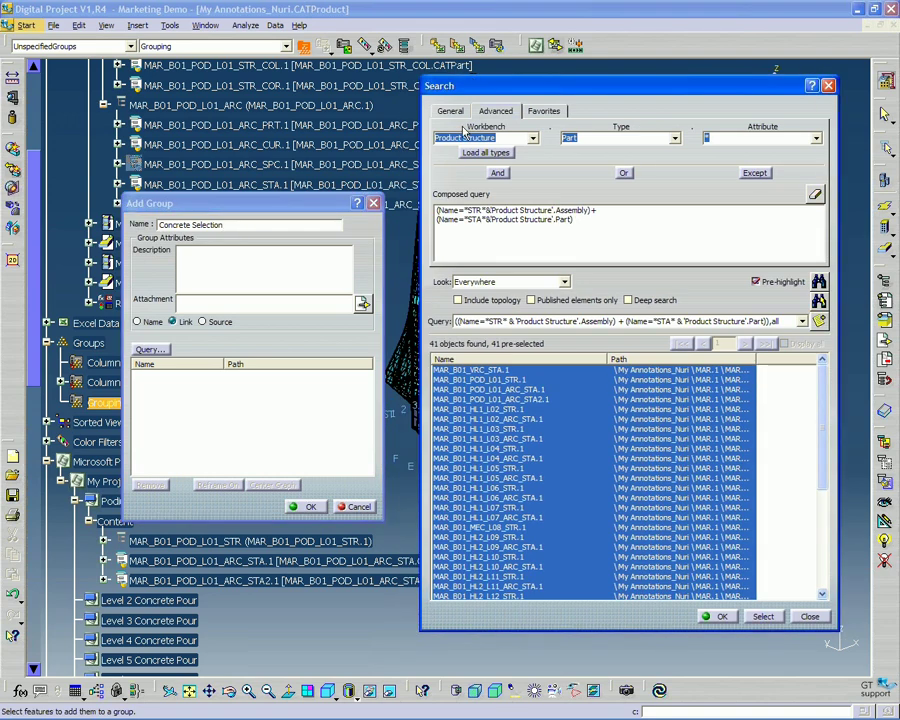
pyautogui.click(764, 617)
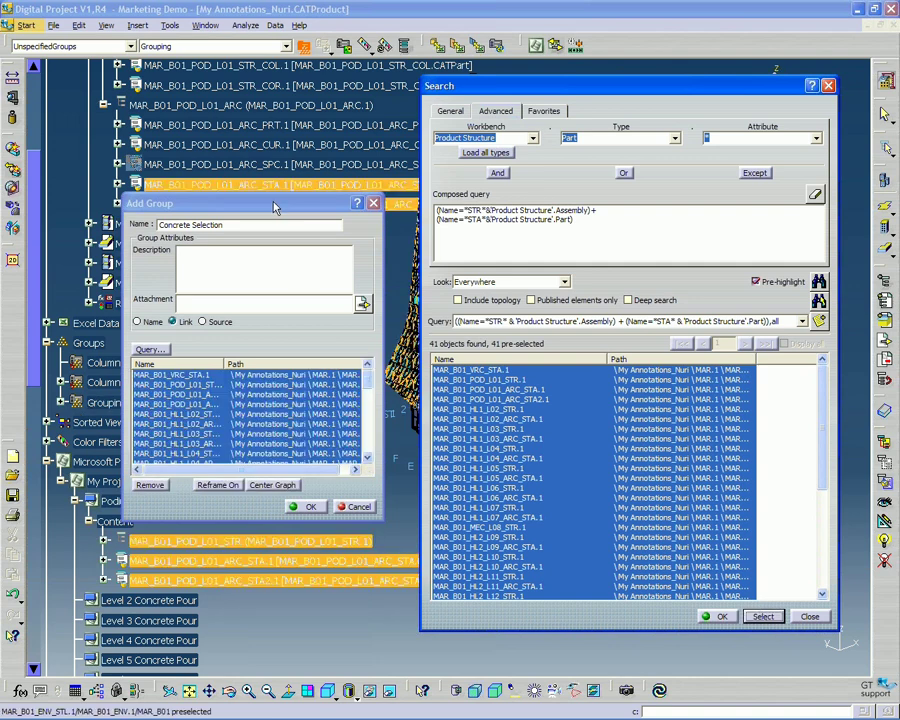
pyautogui.moveTo(275, 207); pyautogui.dragTo(285, 201)
pyautogui.moveTo(193, 207); pyautogui.dragTo(212, 195)
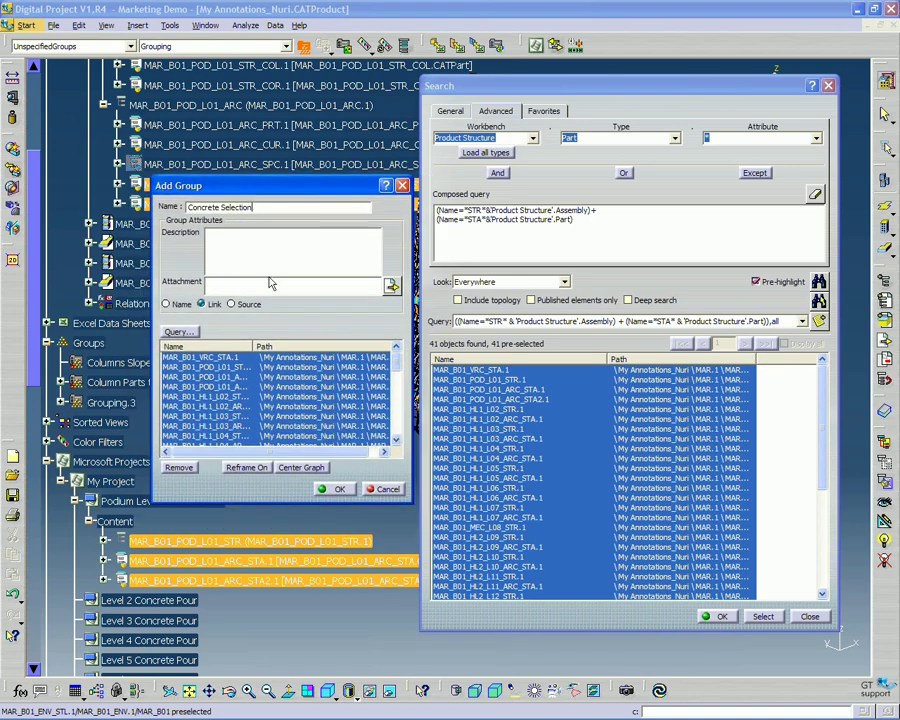
pyautogui.click(335, 489)
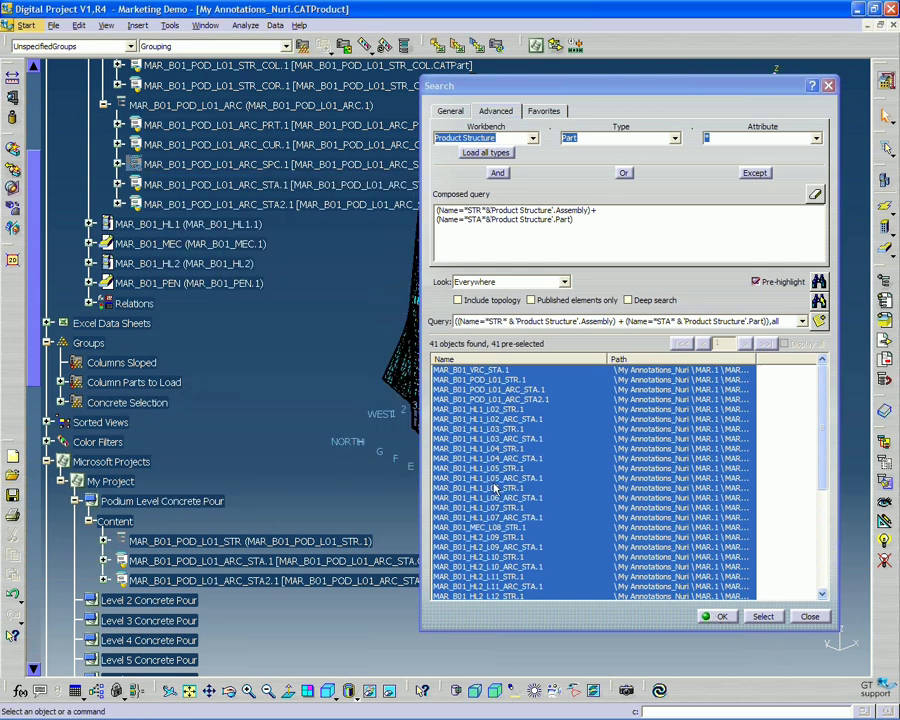
# - Close Search and review Concrete Selection > Content, e.g. MAR_B01_VRC_STA.1 and MAR_B01_POD_L01_STR, then collapse it
pyautogui.click(720, 617)
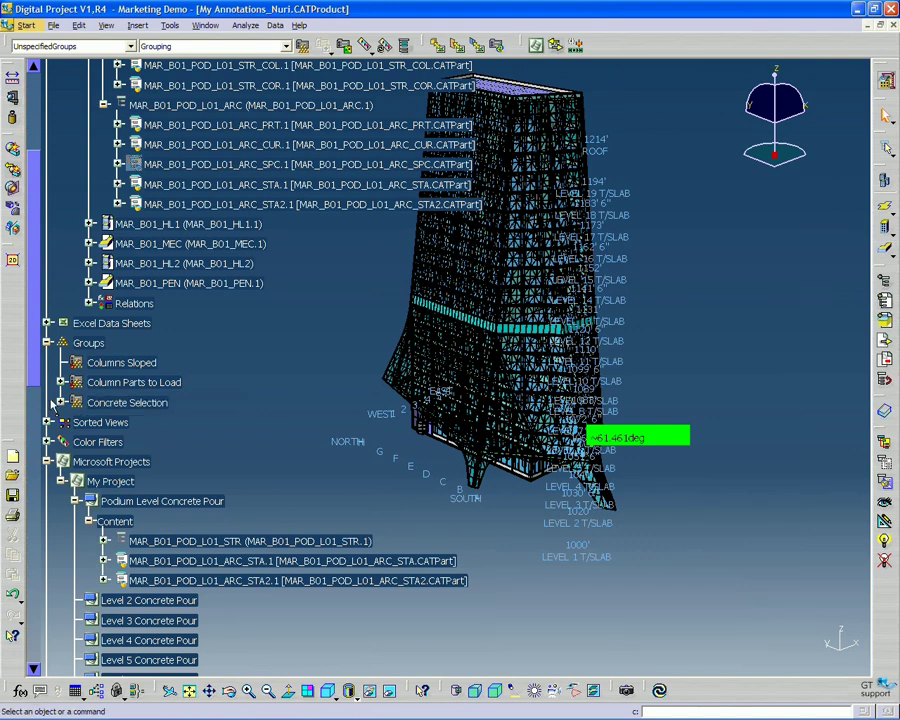
pyautogui.click(62, 402)
pyautogui.click(74, 422)
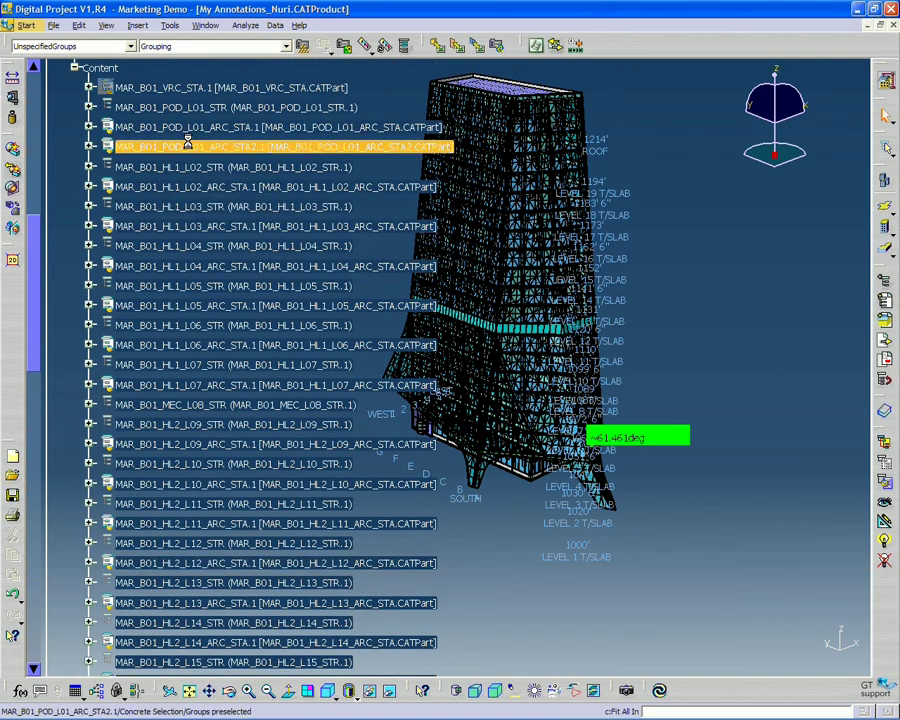
pyautogui.scroll(1, 200, 145)
pyautogui.scroll(1, 200, 145)
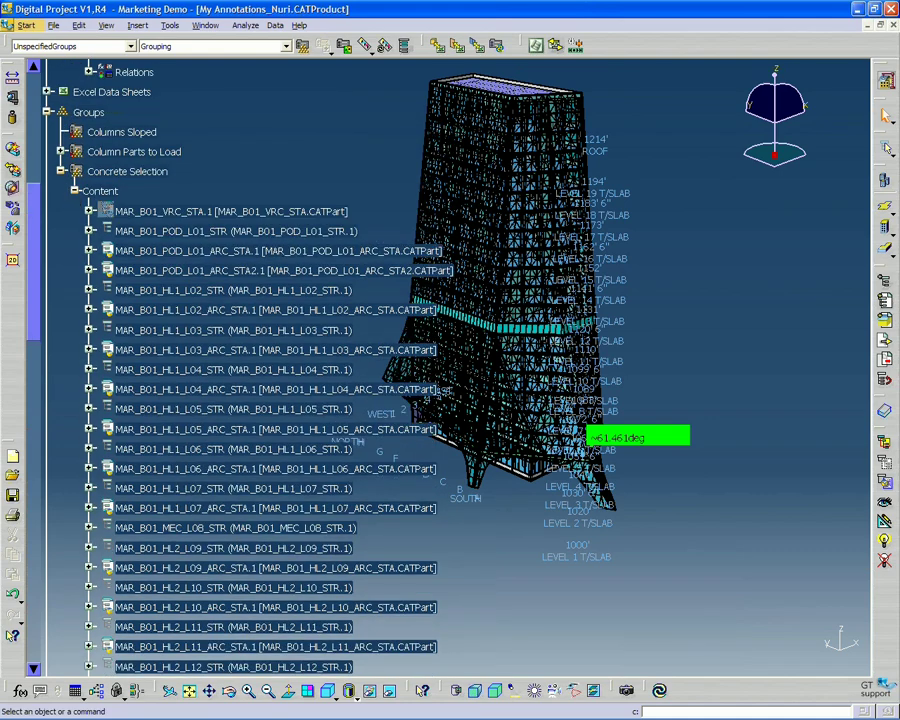
pyautogui.click(74, 190)
pyautogui.scroll(-1, 278, 554)
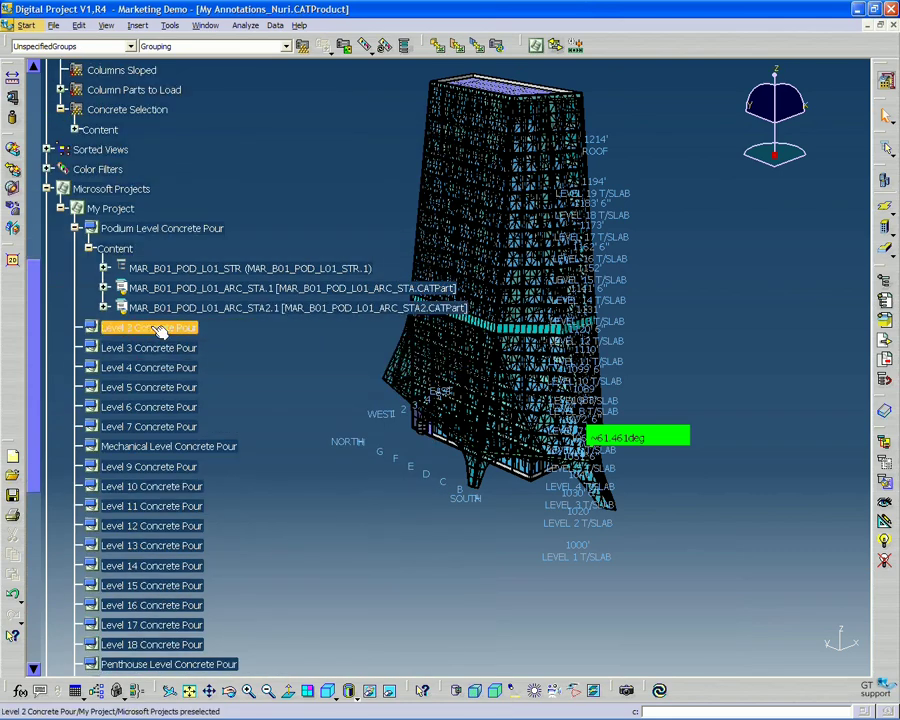
pyautogui.scroll(-1, 201, 267)
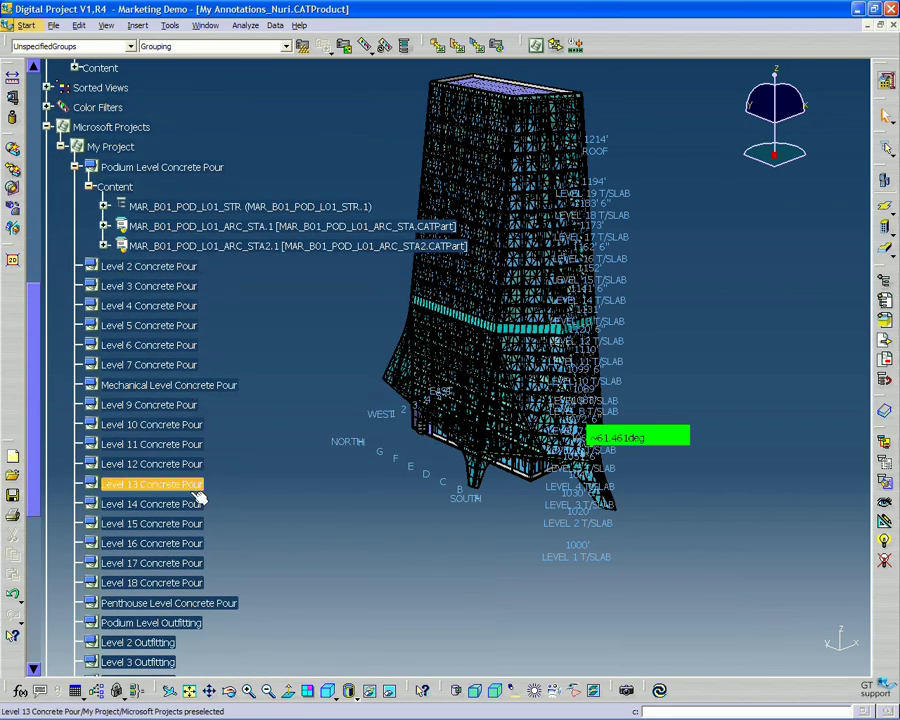
pyautogui.scroll(1, 289, 546)
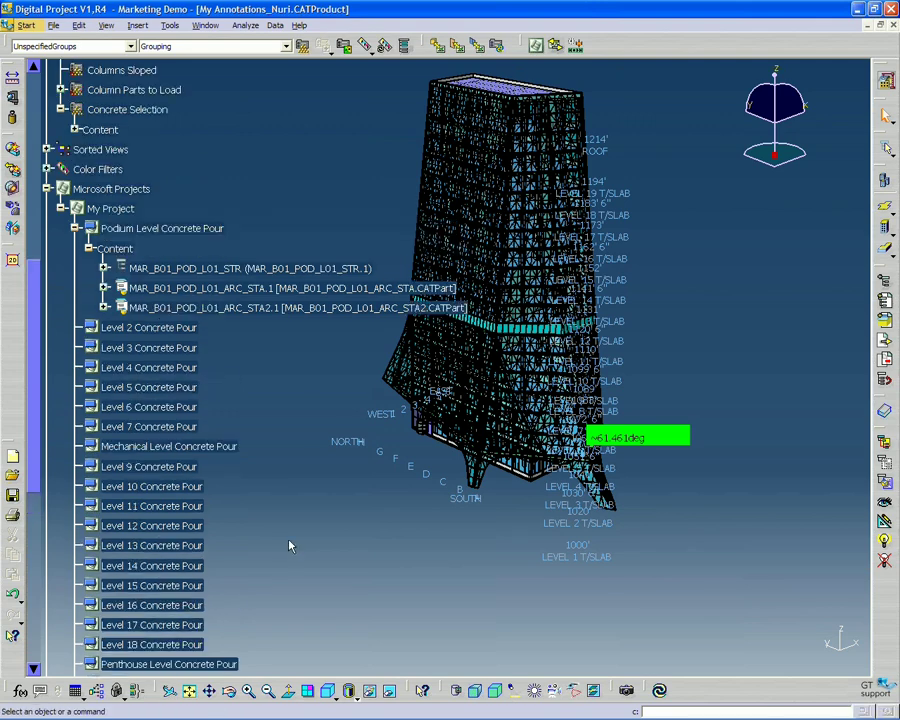
pyautogui.scroll(3, 289, 546)
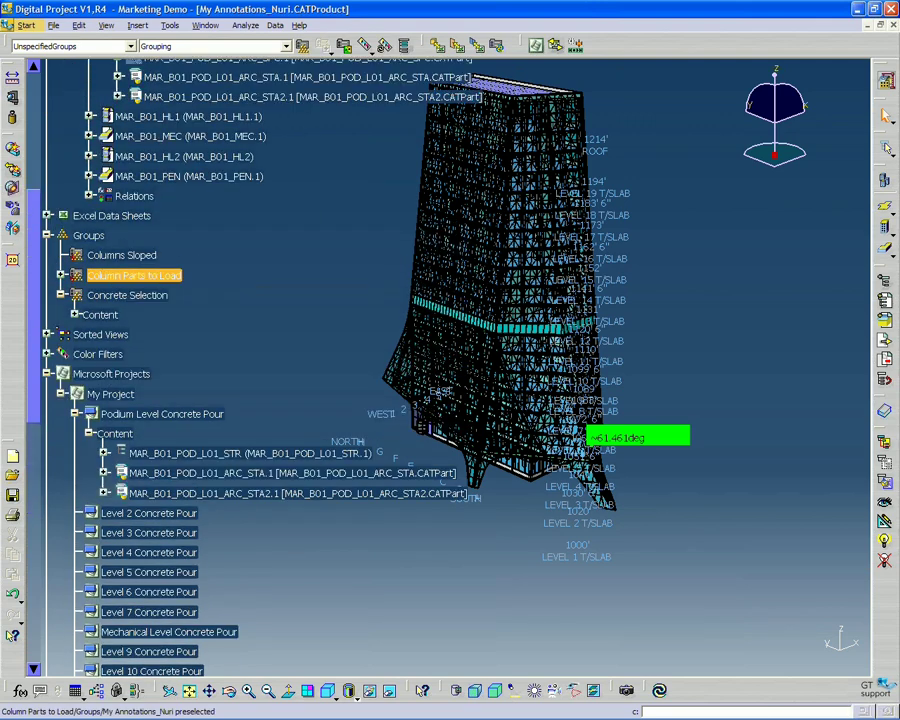
# - Open Concrete Selection as a sub-tree in its own window, moved right and enlarged
pyautogui.rightClick(113, 298)
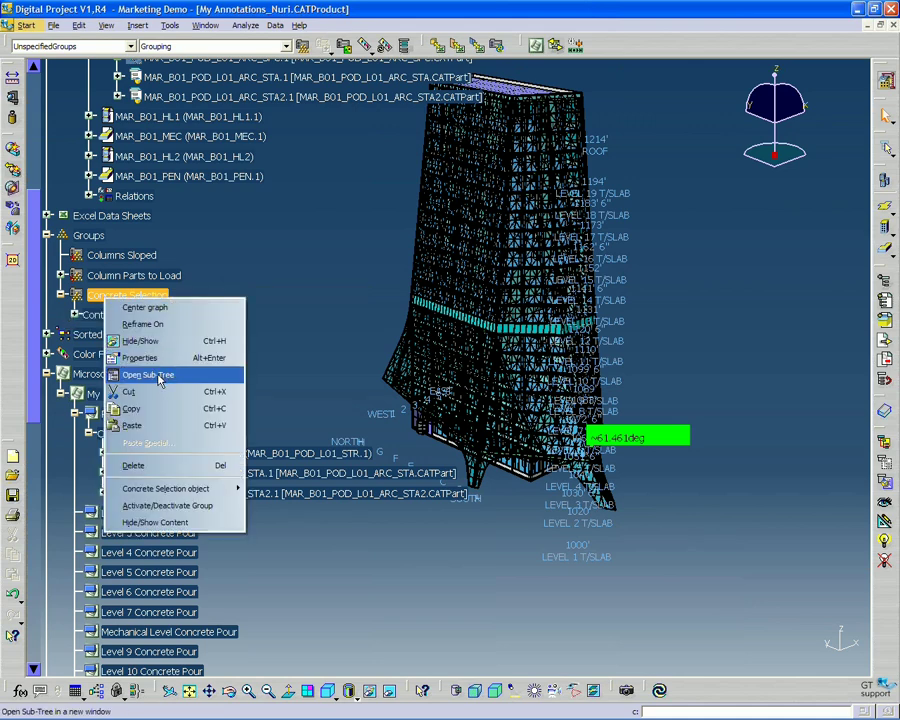
pyautogui.click(150, 375)
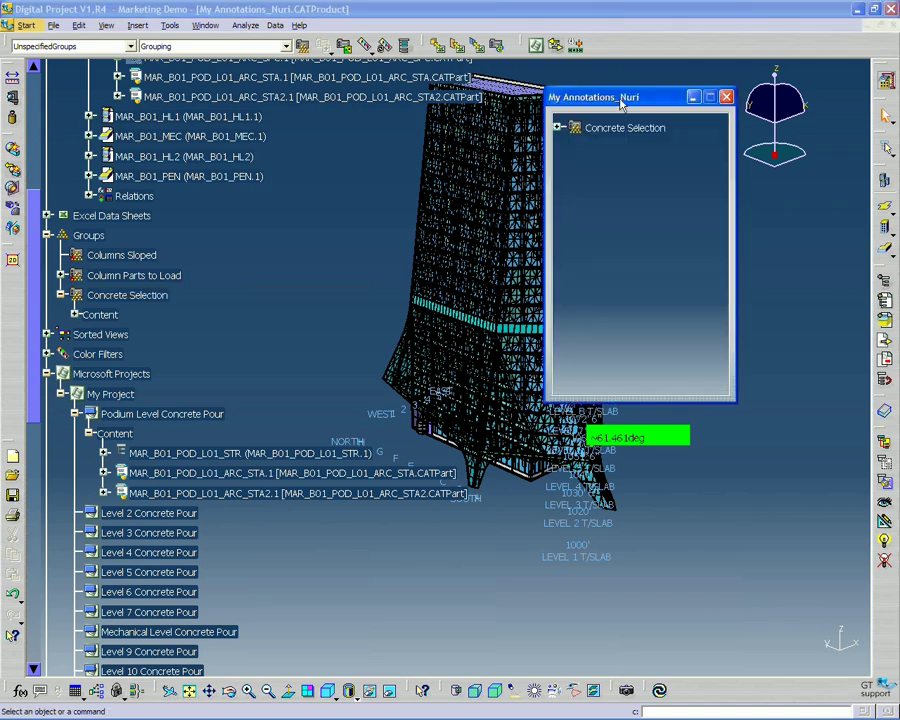
pyautogui.moveTo(622, 104)
pyautogui.mouseDown()
pyautogui.moveTo(764, 150)
pyautogui.moveTo(756, 107)
pyautogui.mouseUp()
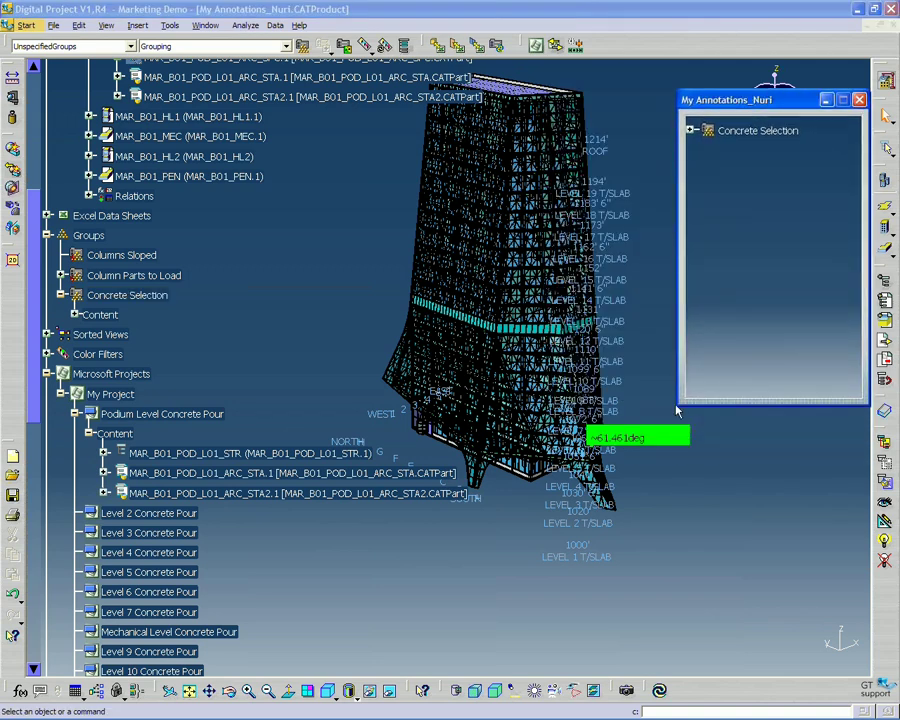
pyautogui.moveTo(678, 403)
pyautogui.mouseDown()
pyautogui.moveTo(643, 693)
pyautogui.moveTo(631, 668)
pyautogui.mouseUp()
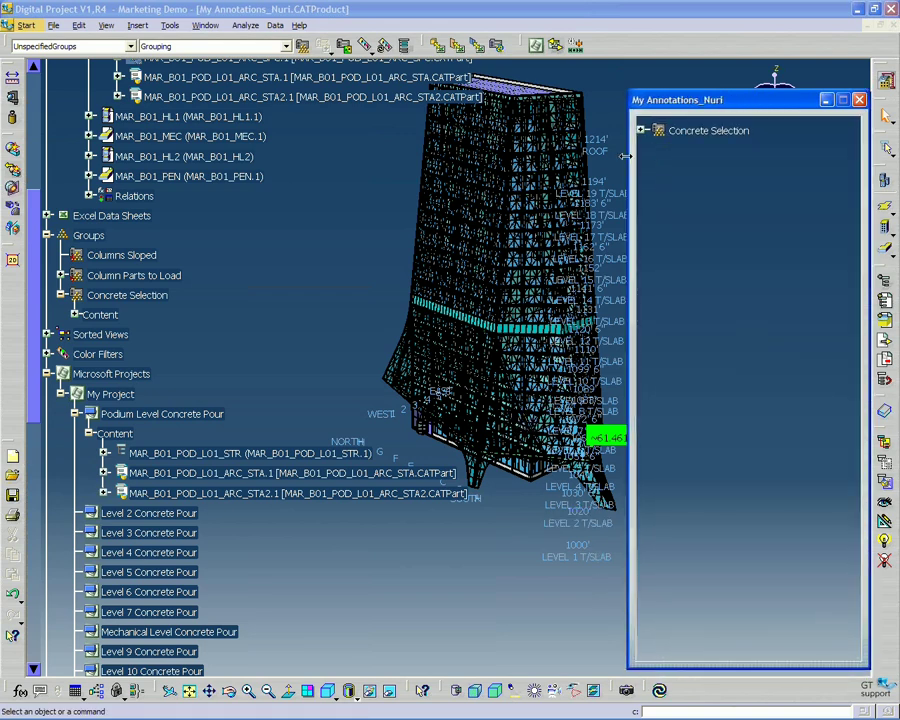
pyautogui.moveTo(625, 155); pyautogui.dragTo(576, 152)
# - Expand Concrete Selection's Content in the separate window to list all its parts
pyautogui.click(590, 131)
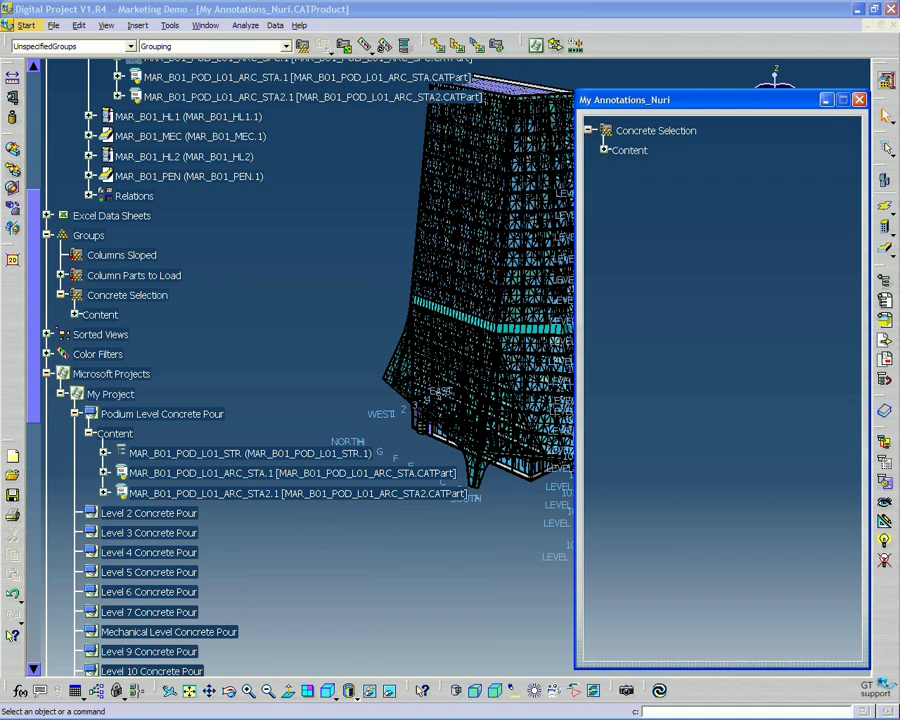
pyautogui.click(604, 150)
pyautogui.keyDown('ctrl'); pyautogui.scroll(-5, 748, 292); pyautogui.keyUp('ctrl')
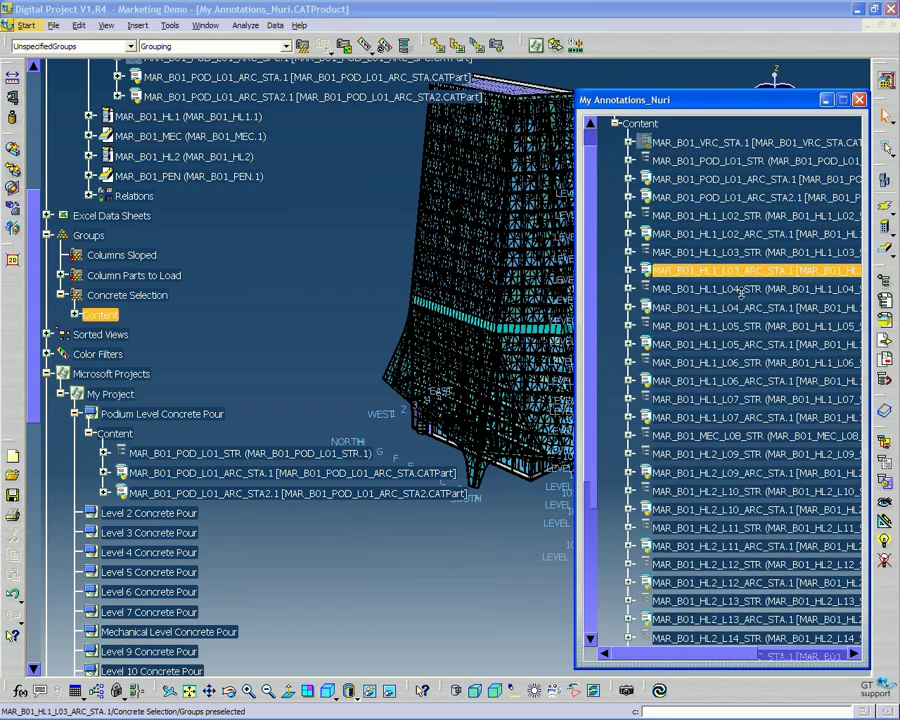
pyautogui.keyDown('ctrl'); pyautogui.scroll(-3, 745, 330); pyautogui.keyUp('ctrl')
pyautogui.keyDown('ctrl'); pyautogui.moveTo(745, 318); pyautogui.dragTo(737, 311, button='middle'); pyautogui.keyUp('ctrl')
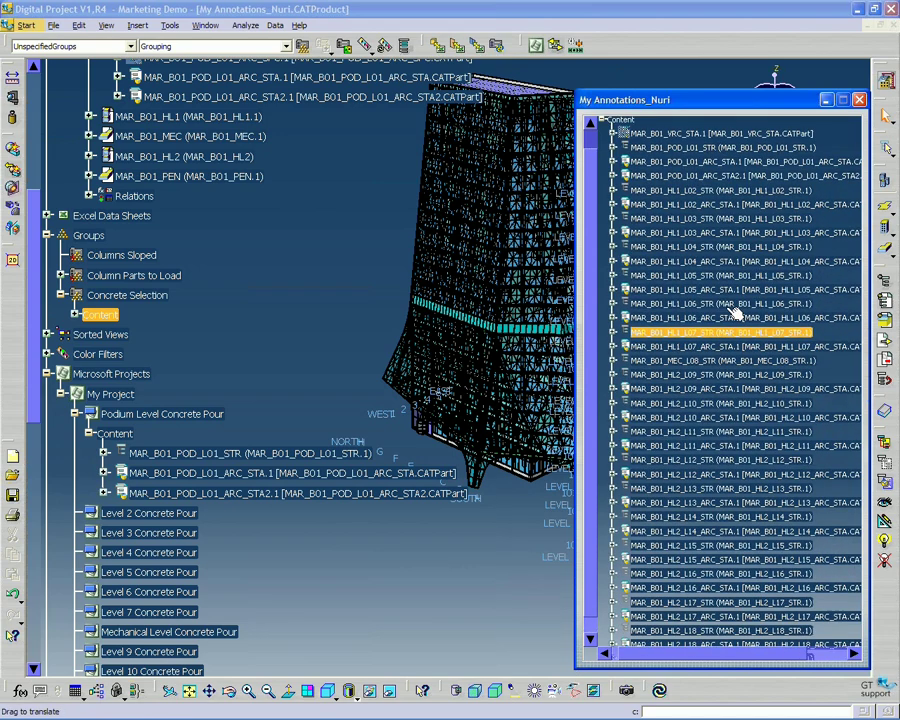
# - Back in the main tree, open the Level 2 Concrete Pour group for editing
pyautogui.click(322, 346)
pyautogui.scroll(-4, 297, 549)
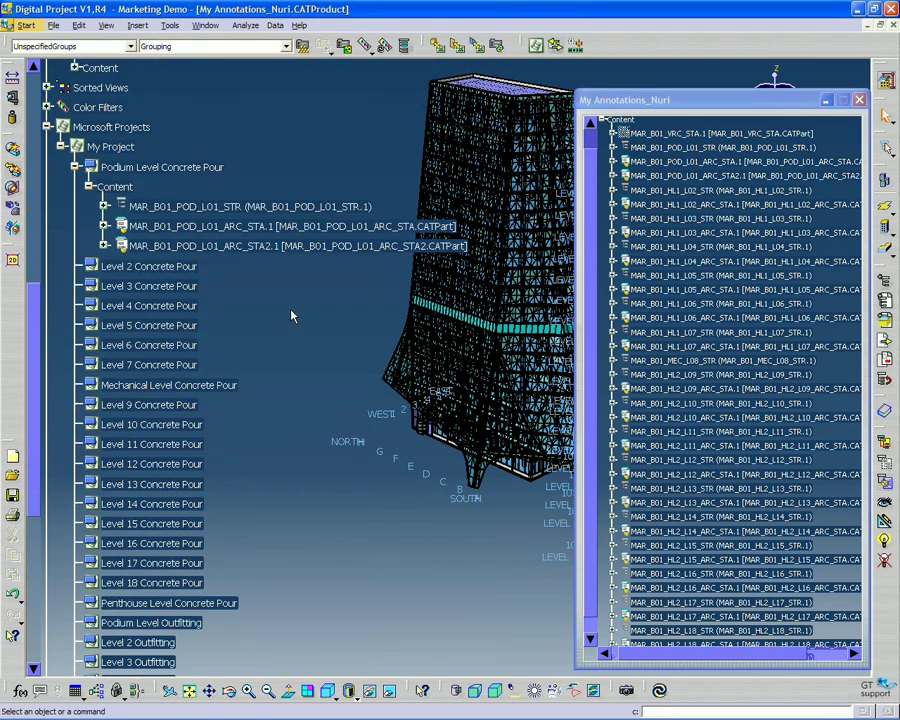
pyautogui.scroll(-1, 293, 317)
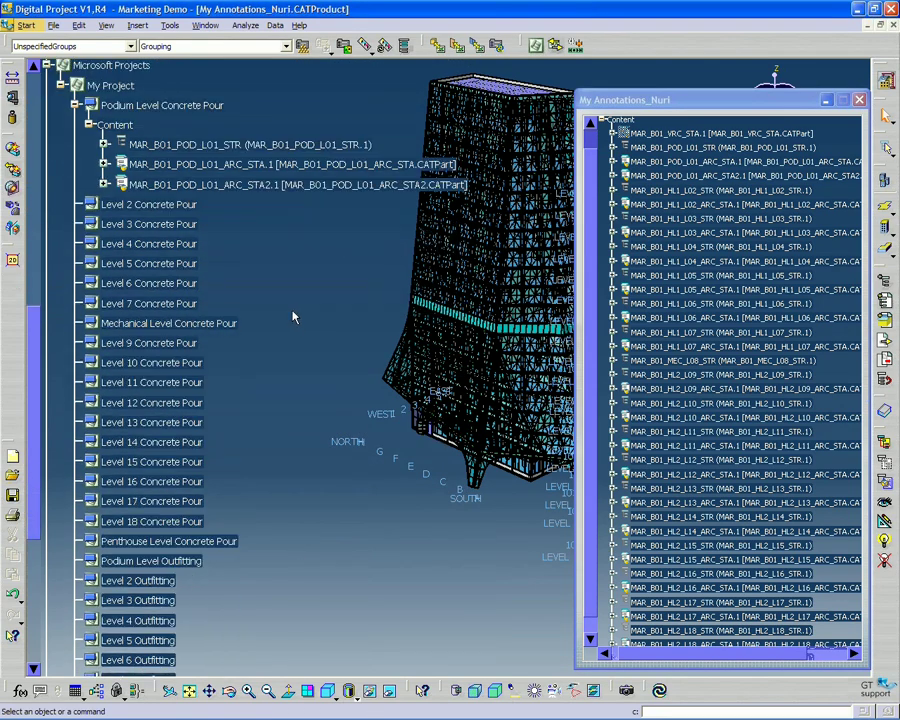
pyautogui.doubleClick(150, 205)
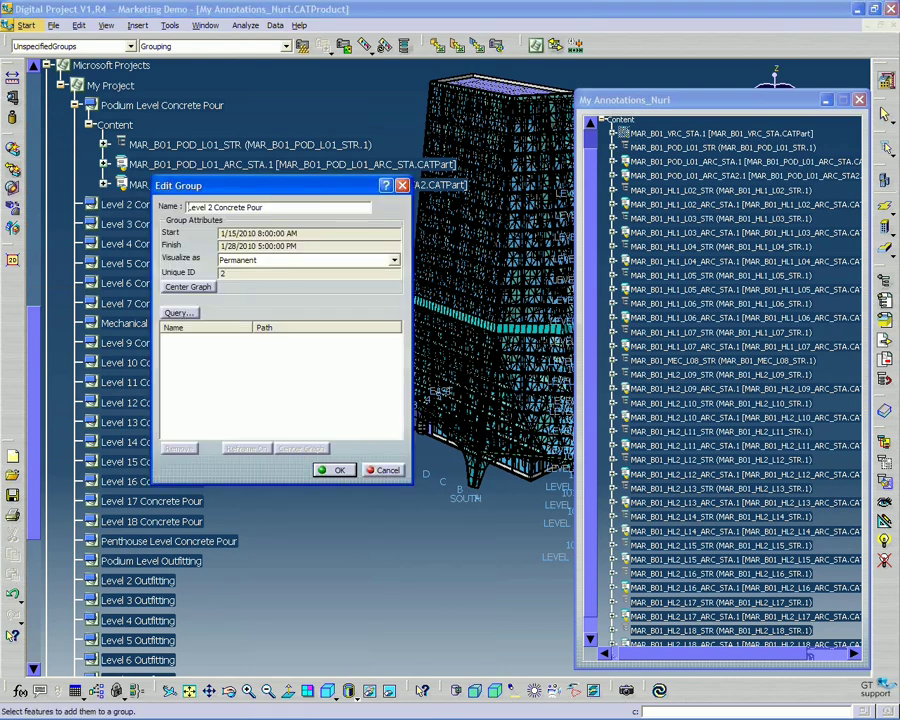
# - Add the structure and stair parts to the Level 2 and Level 3 Concrete Pour groups
pyautogui.click(733, 200)
pyautogui.click(335, 470)
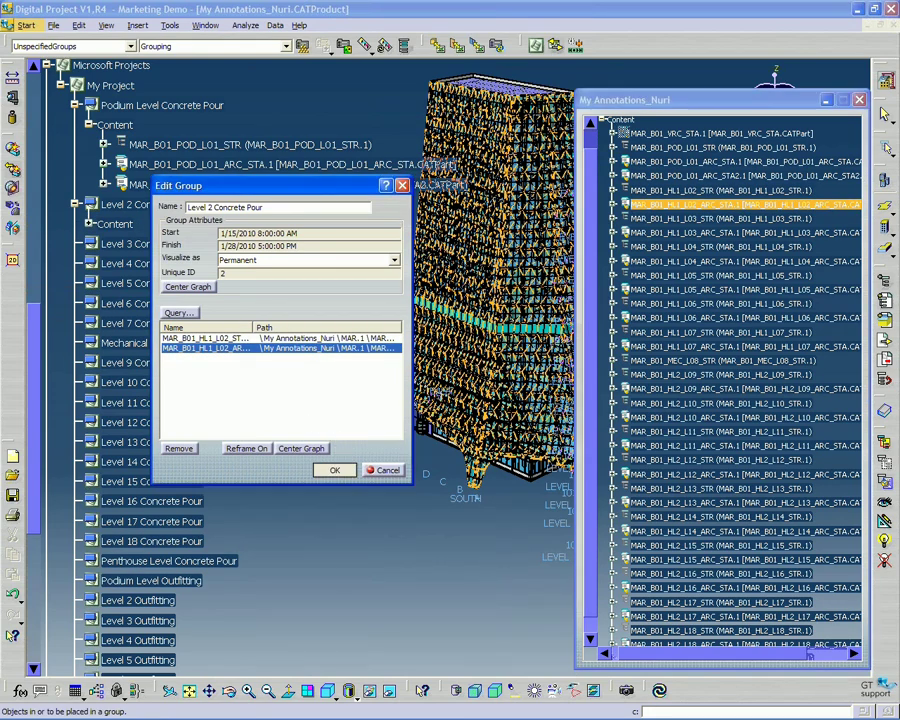
pyautogui.doubleClick(150, 243)
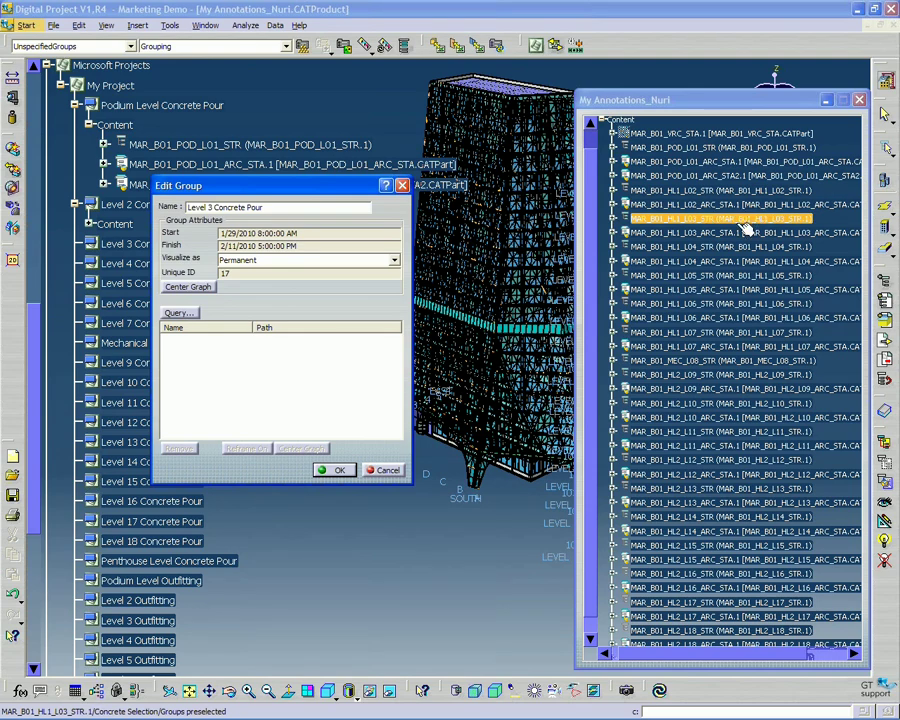
pyautogui.click(742, 219)
pyautogui.click(745, 232)
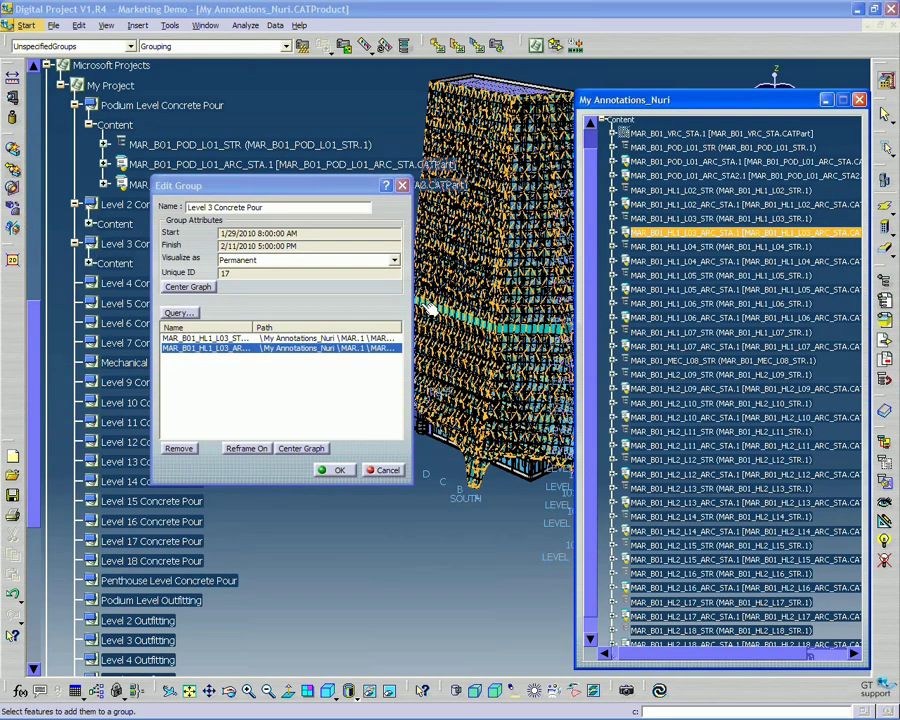
pyautogui.click(335, 470)
# - Fill the Level 4 Concrete Pour group with its structure and stair parts
pyautogui.doubleClick(150, 283)
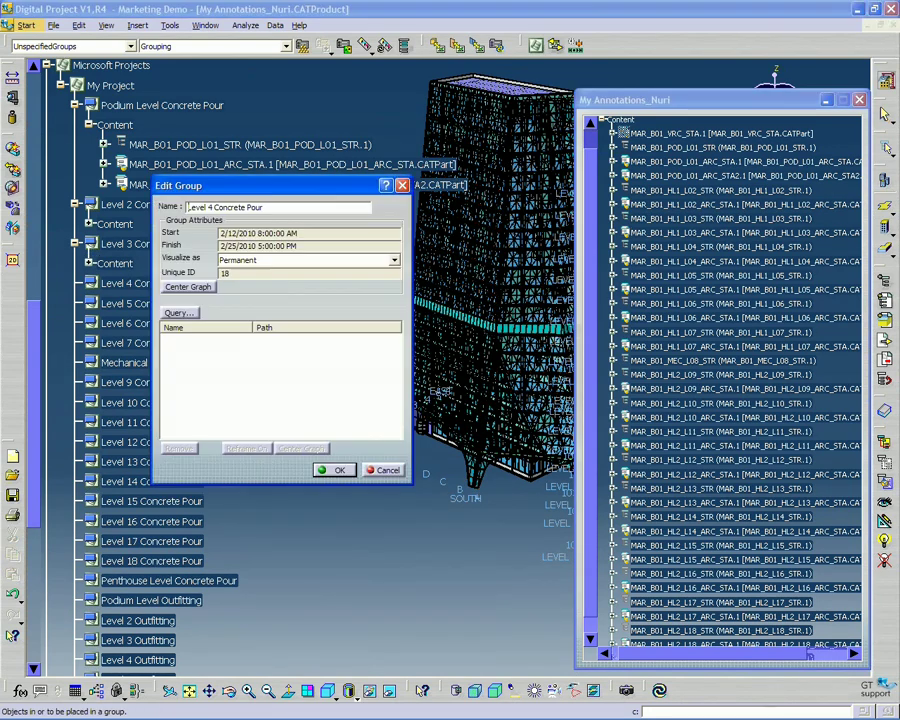
pyautogui.moveTo(292, 196); pyautogui.dragTo(294, 228)
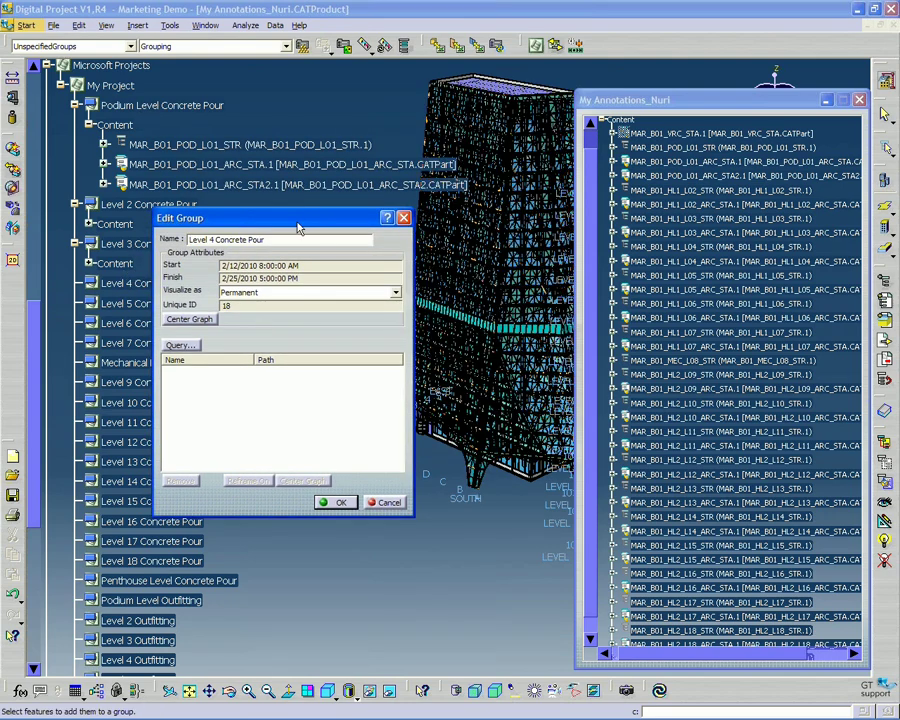
pyautogui.moveTo(297, 229); pyautogui.dragTo(314, 264)
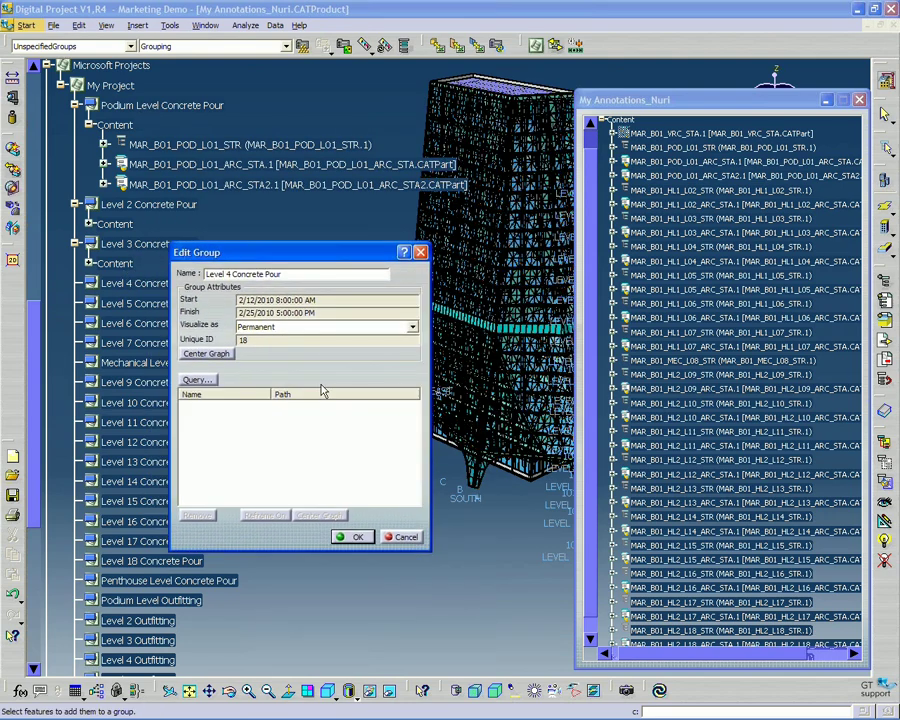
pyautogui.click(720, 246)
pyautogui.click(745, 261)
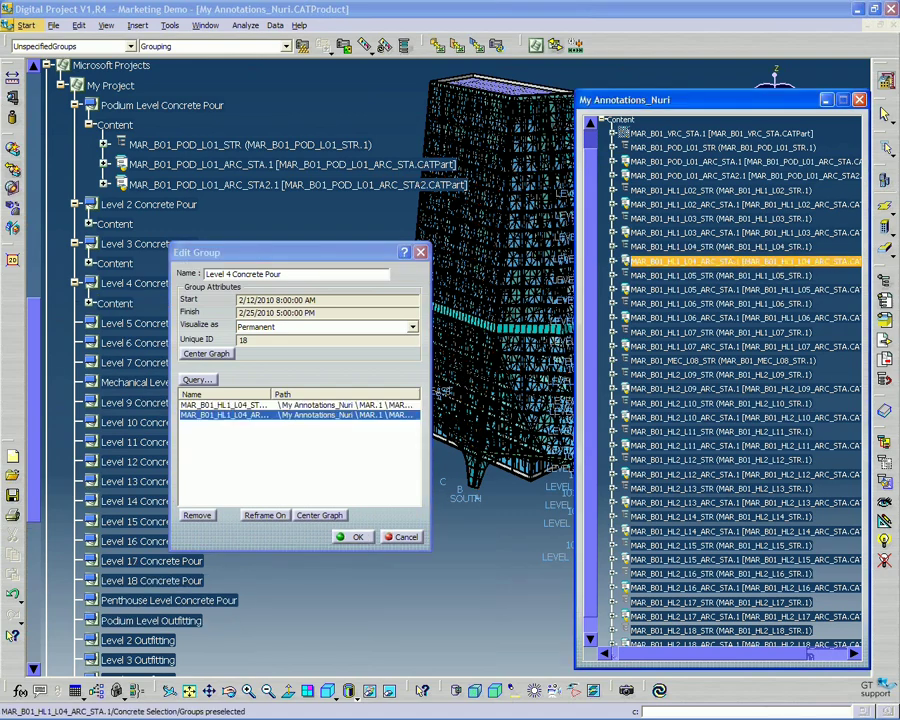
pyautogui.click(355, 537)
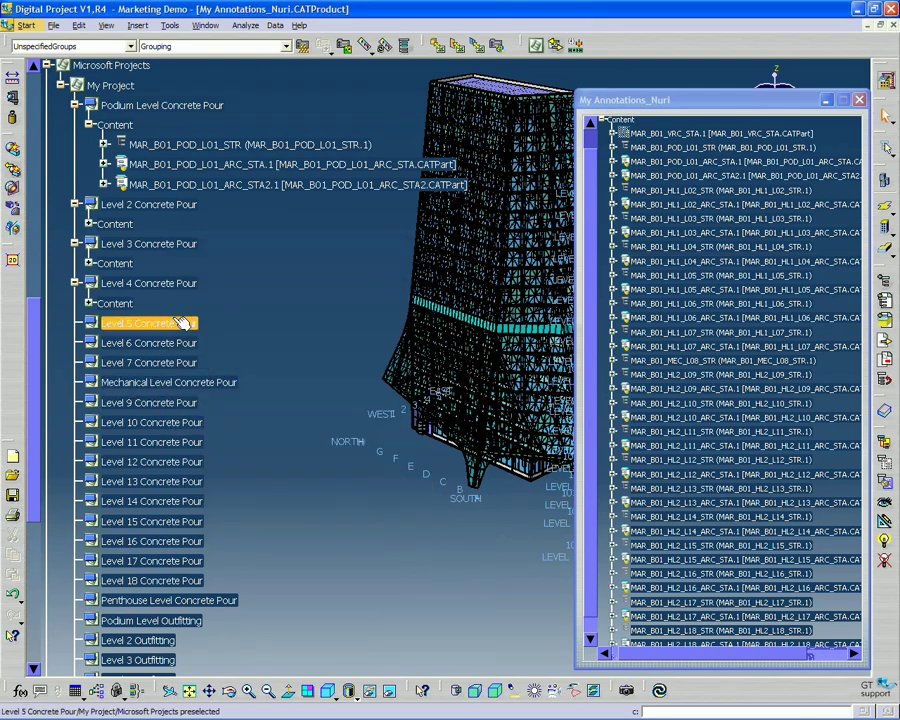
# - Add the structure and stair parts to the Level 5 and Level 6 groups
pyautogui.click(738, 276)
pyautogui.click(668, 289)
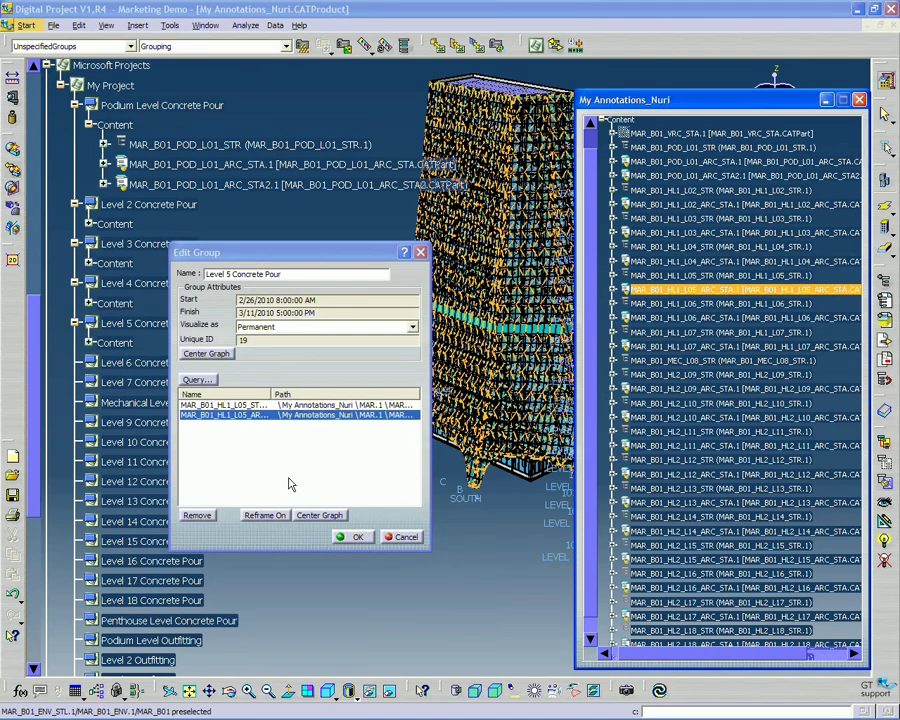
pyautogui.click(352, 537)
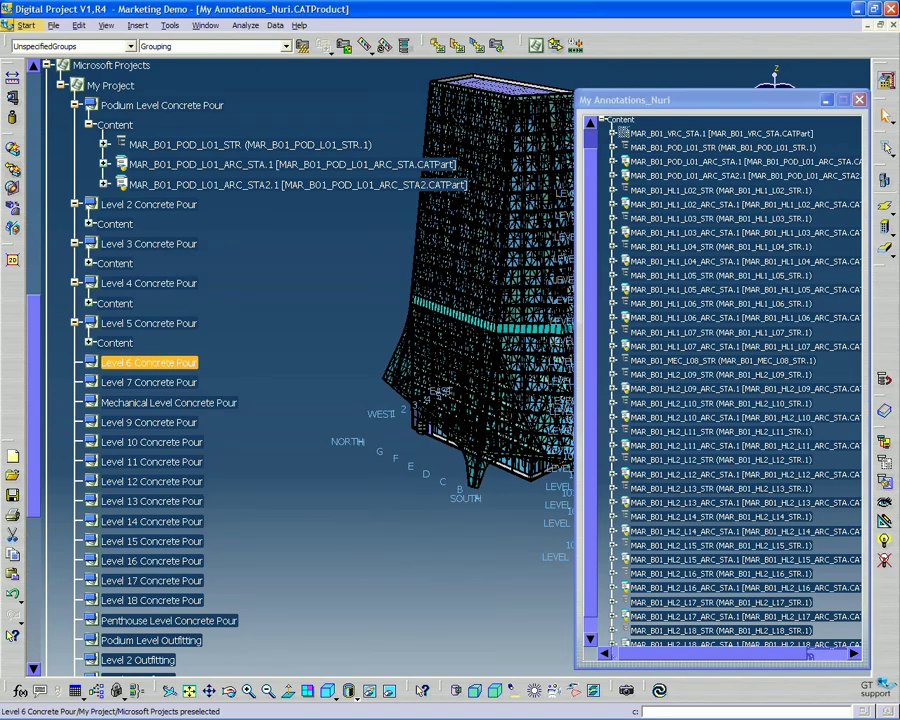
pyautogui.click(720, 303)
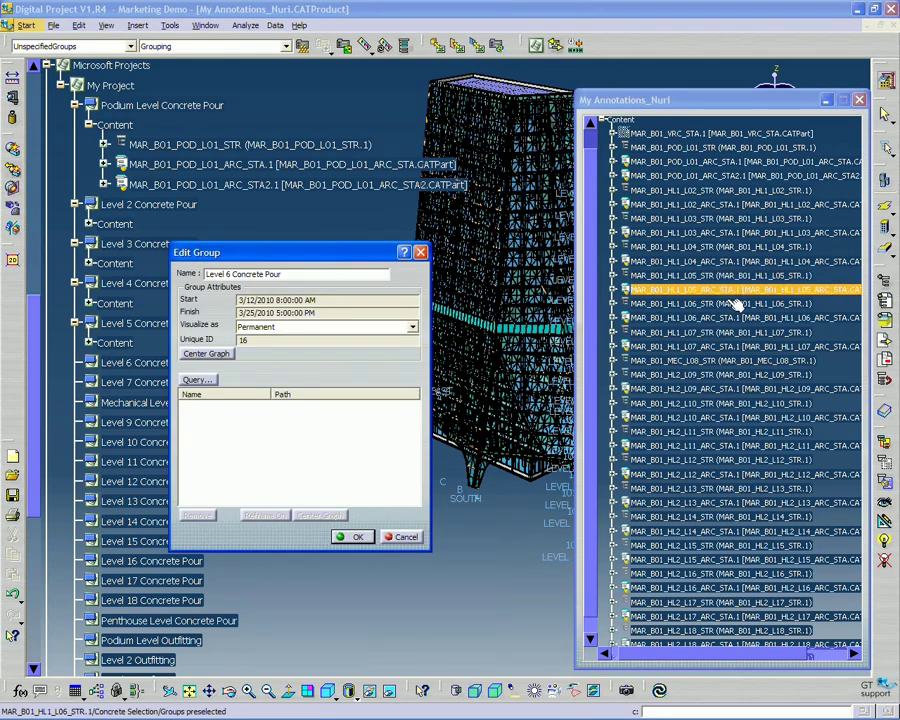
pyautogui.click(720, 317)
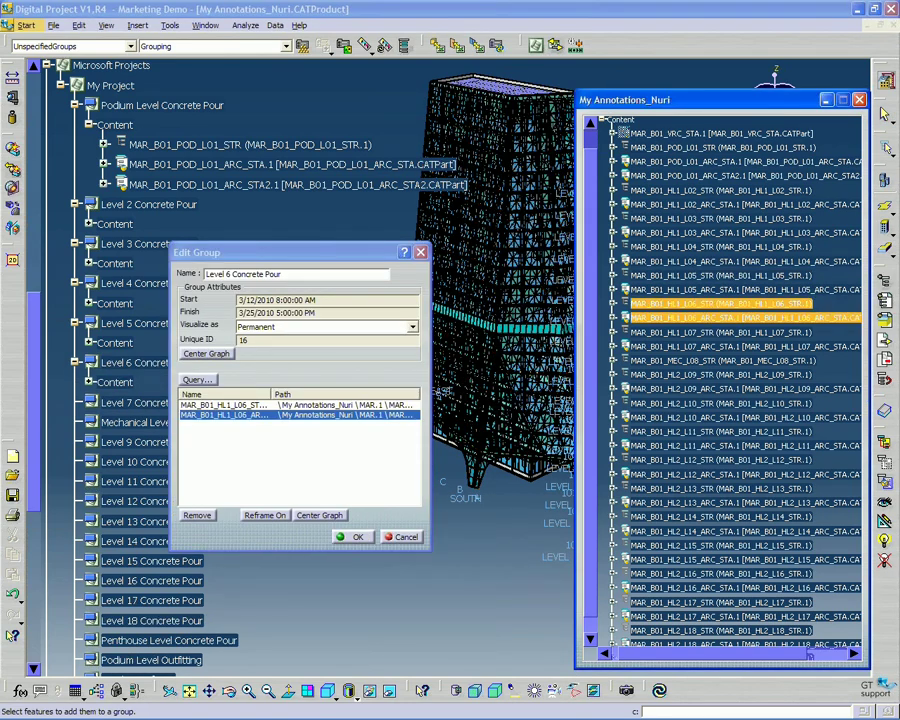
pyautogui.click(352, 537)
# - Fill Level 7 Concrete Pour with its parts, then open Mechanical Level Concrete Pour
pyautogui.doubleClick(148, 402)
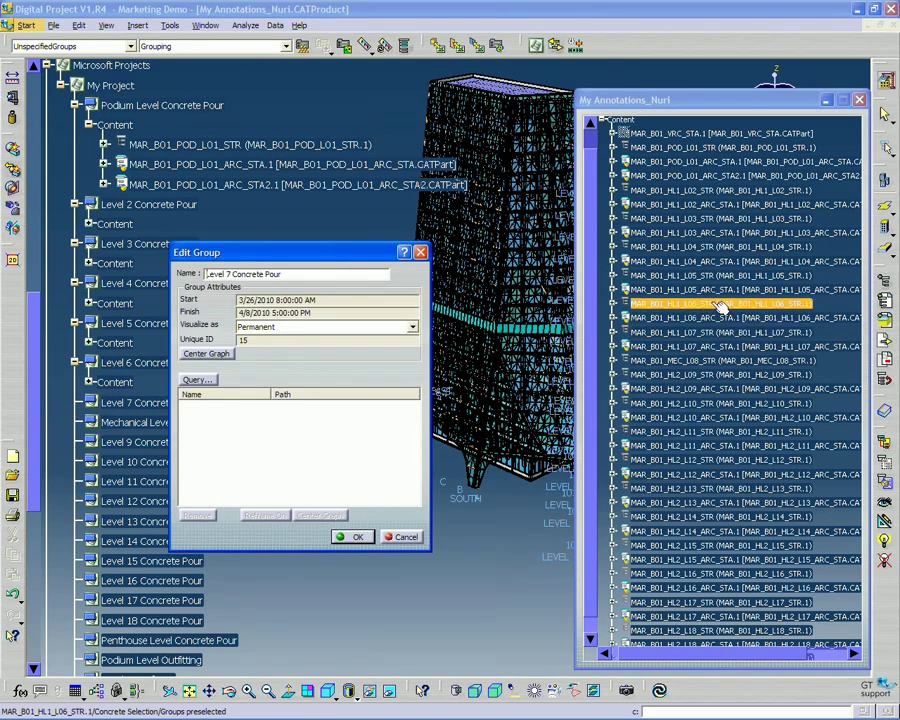
pyautogui.click(706, 333)
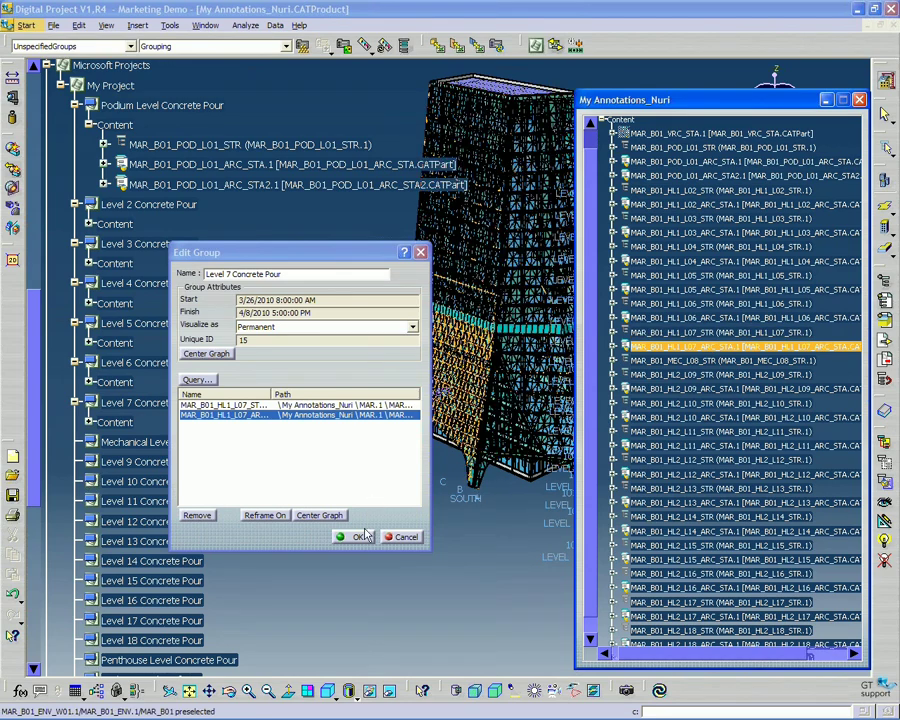
pyautogui.click(352, 537)
pyautogui.doubleClick(170, 441)
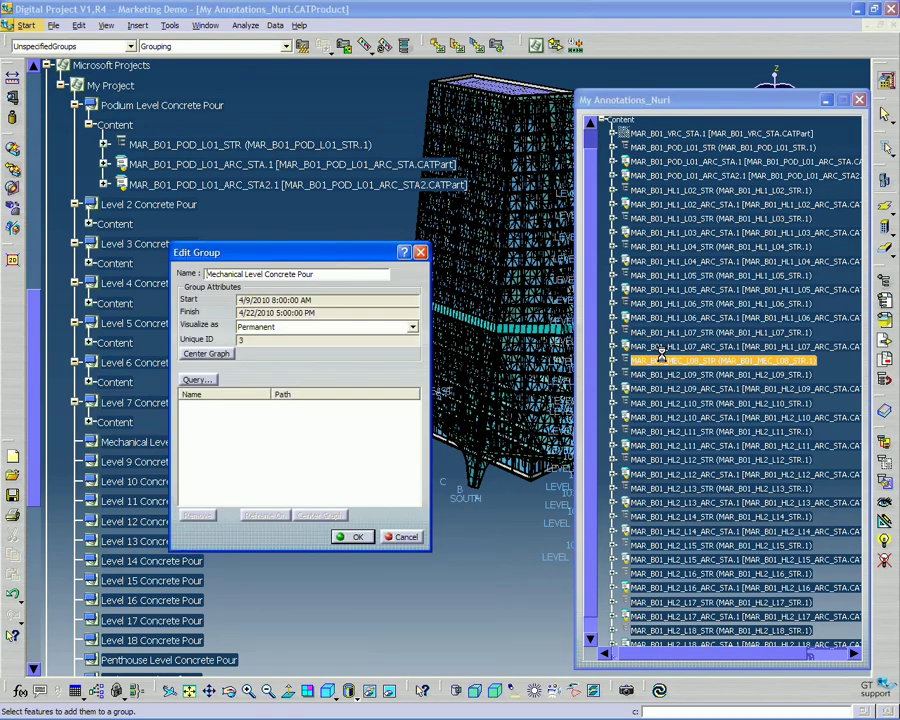
# - Add the Mechanical Level structure part, then Level 9's structure and stair parts, to their groups
pyautogui.click(770, 362)
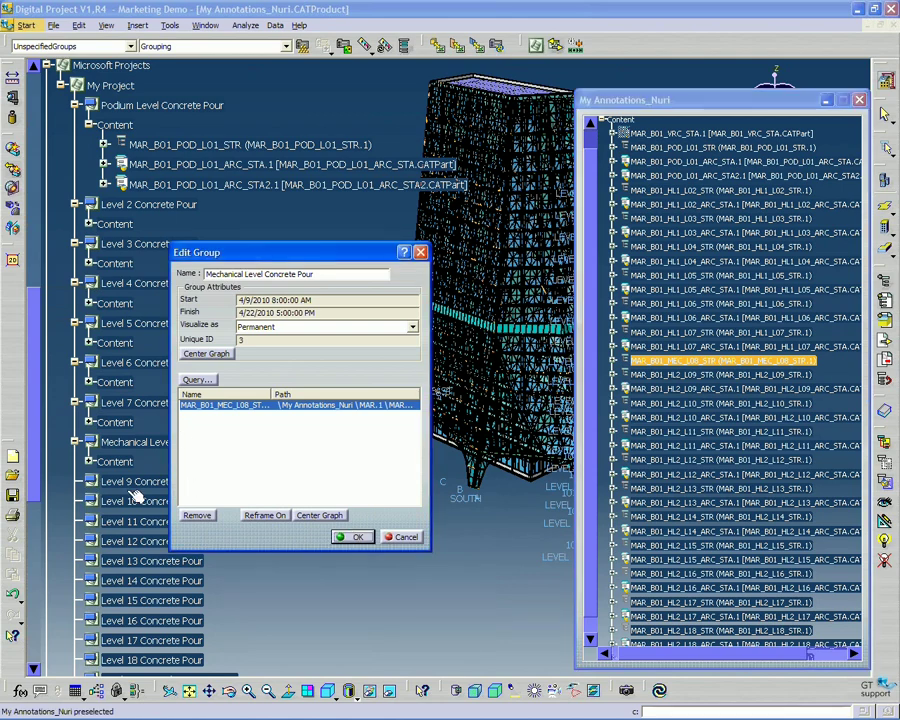
pyautogui.click(352, 537)
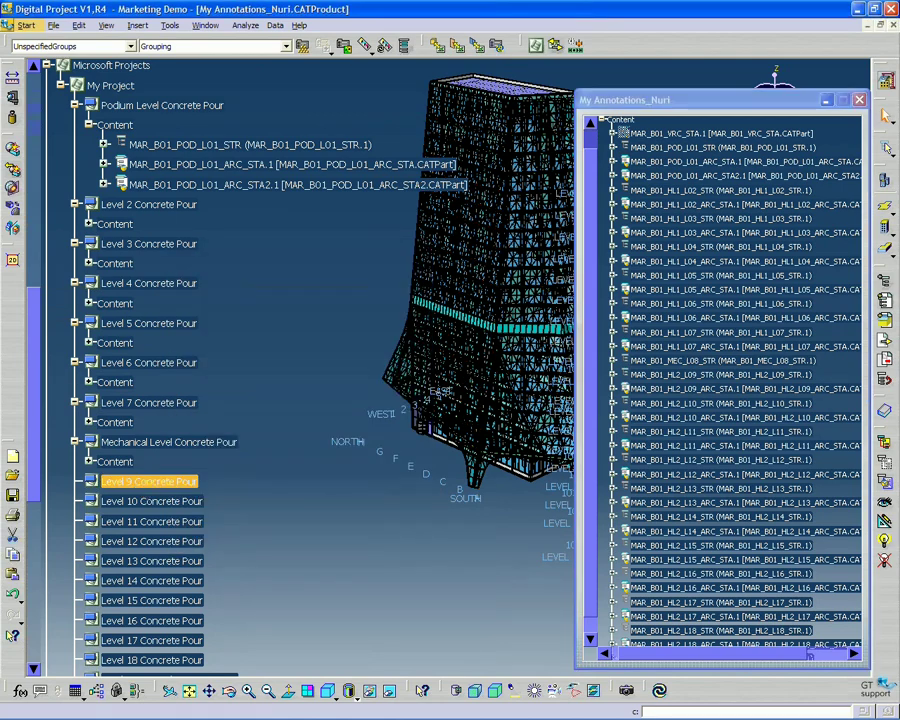
pyautogui.doubleClick(140, 481)
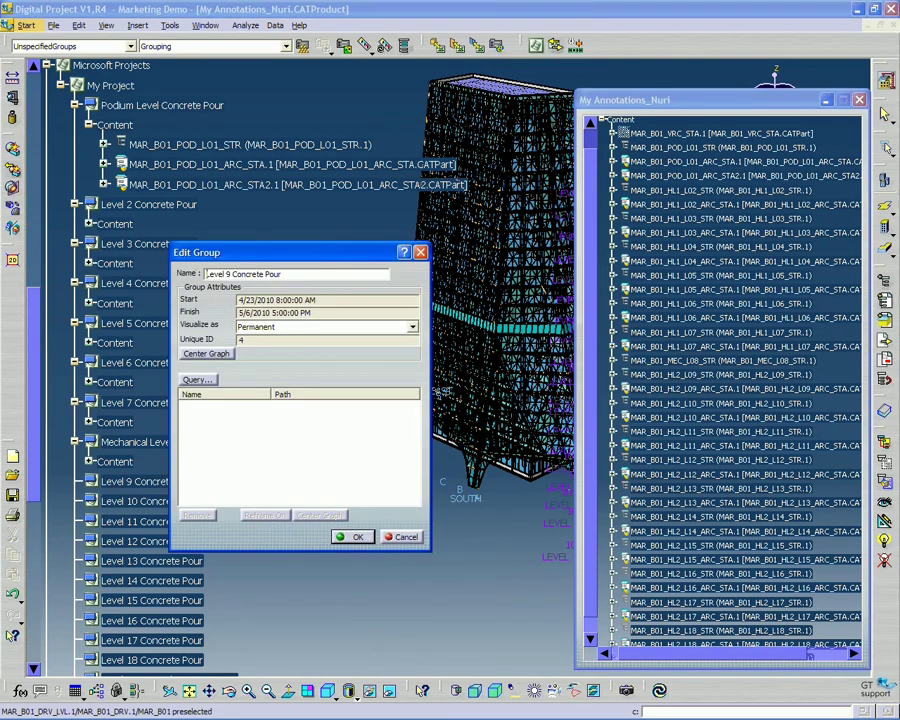
pyautogui.click(722, 375)
pyautogui.click(716, 388)
pyautogui.click(352, 537)
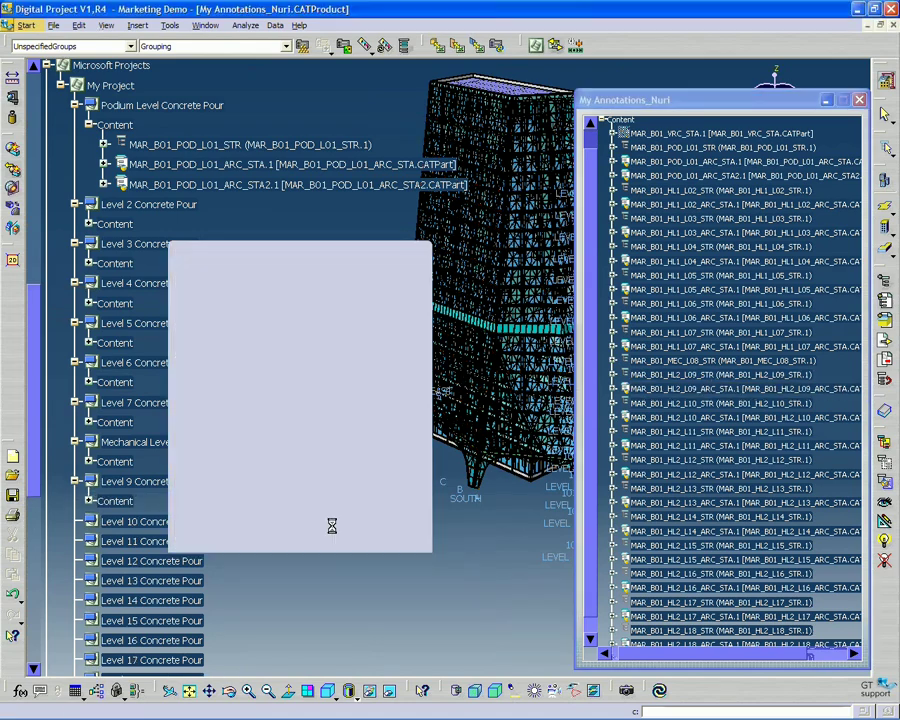
# - Fill the Level 10 and Level 11 Concrete Pour groups with their structure and stair parts
pyautogui.scroll(-2, 200, 408)
pyautogui.doubleClick(200, 408)
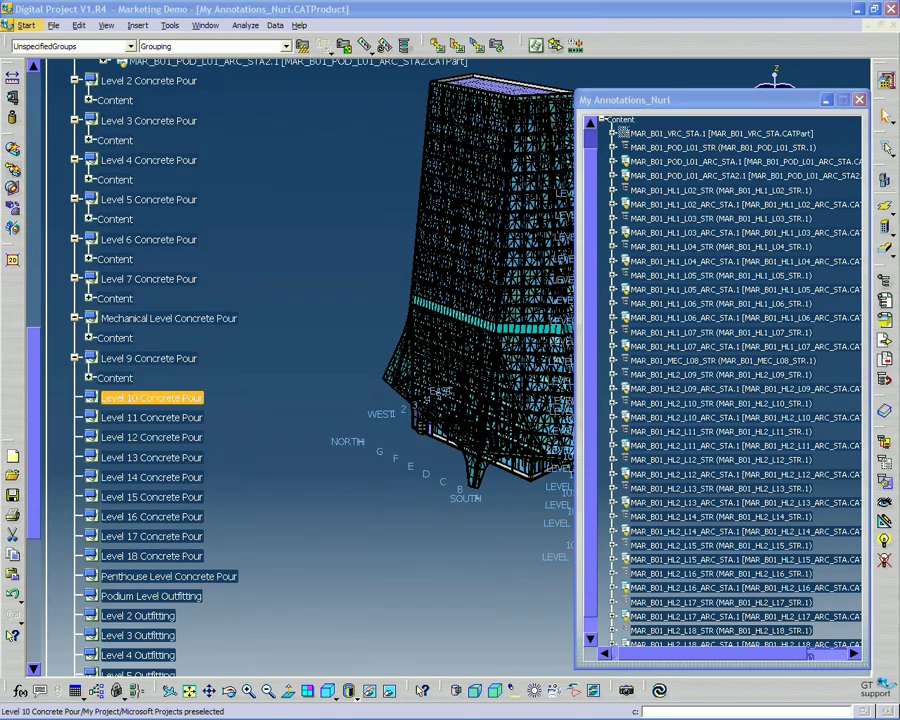
pyautogui.click(708, 403)
pyautogui.click(714, 417)
pyautogui.click(352, 537)
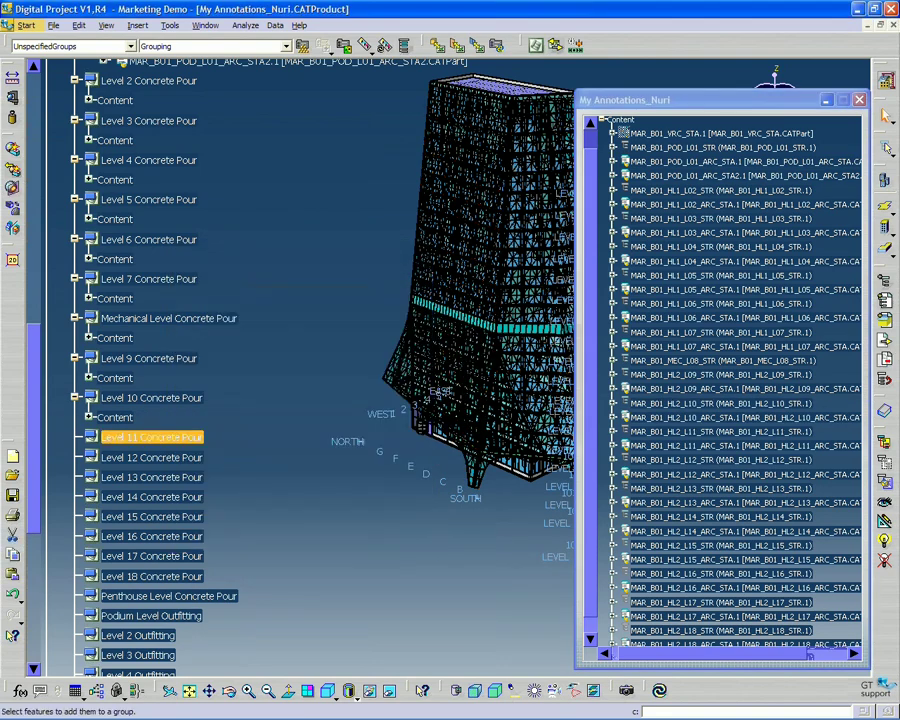
pyautogui.doubleClick(160, 437)
pyautogui.click(727, 432)
pyautogui.click(714, 445)
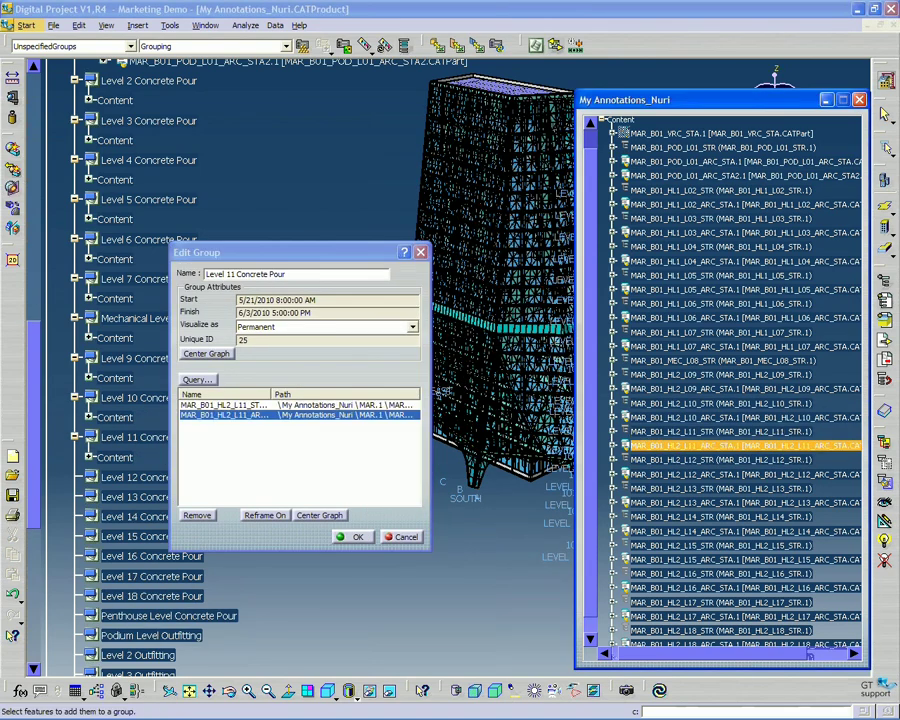
pyautogui.click(345, 537)
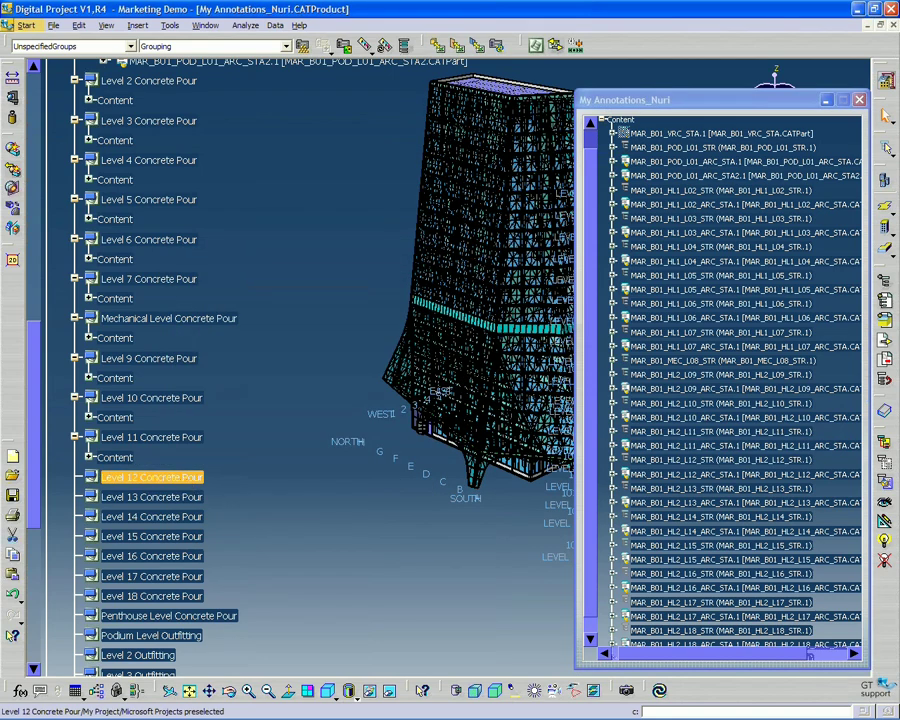
# - Add the structure and stair parts to the Level 12 Concrete Pour group
pyautogui.doubleClick(160, 477)
pyautogui.click(722, 460)
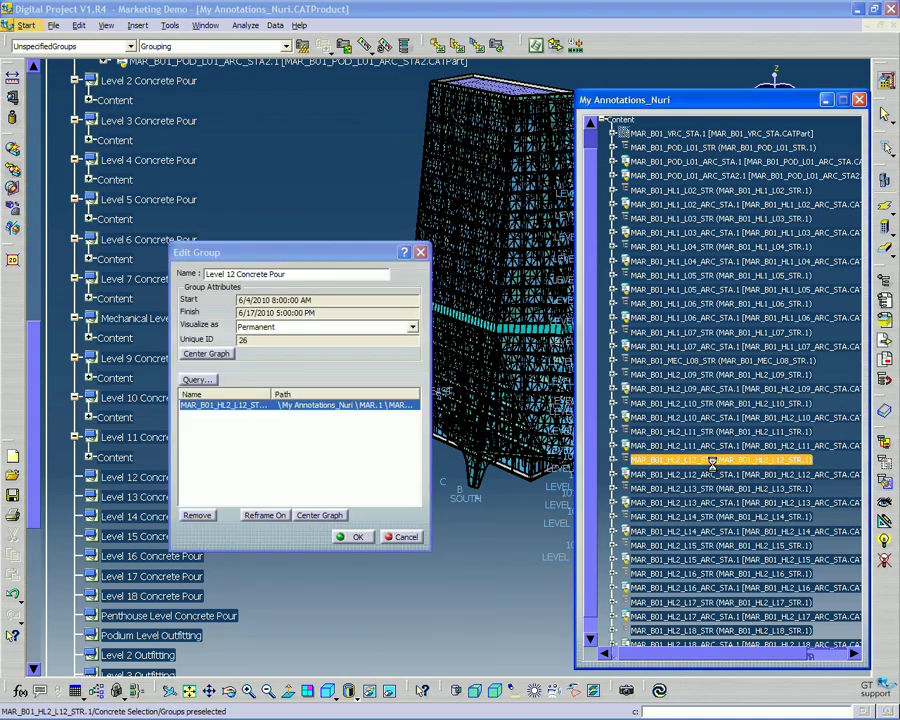
pyautogui.click(714, 474)
pyautogui.click(350, 537)
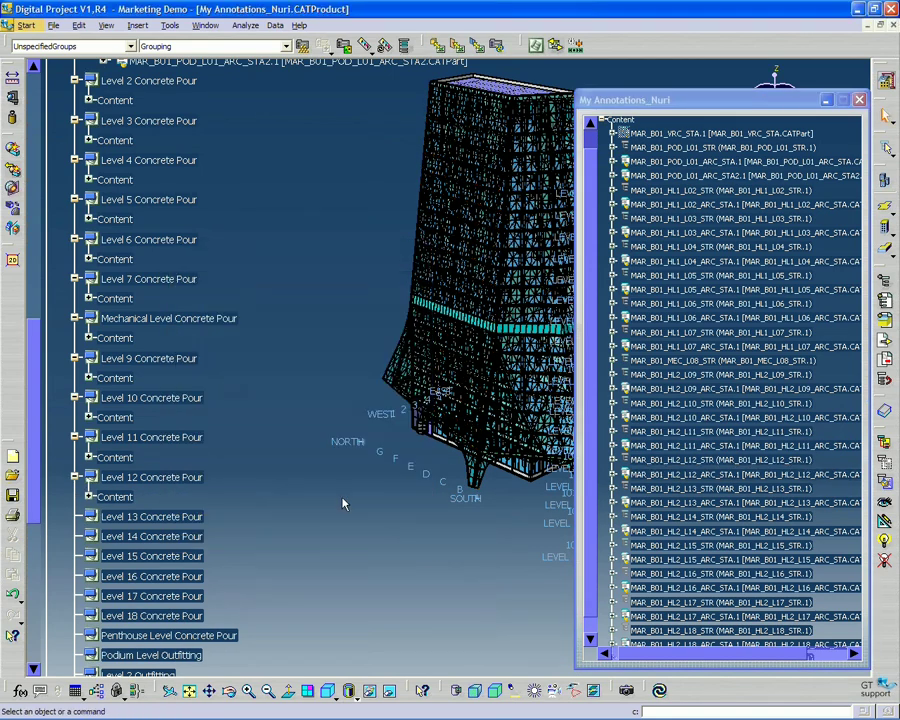
pyautogui.scroll(-2, 150, 400)
# - Add the structure and stair parts to the Level 13 Concrete Pour group
pyautogui.doubleClick(152, 393)
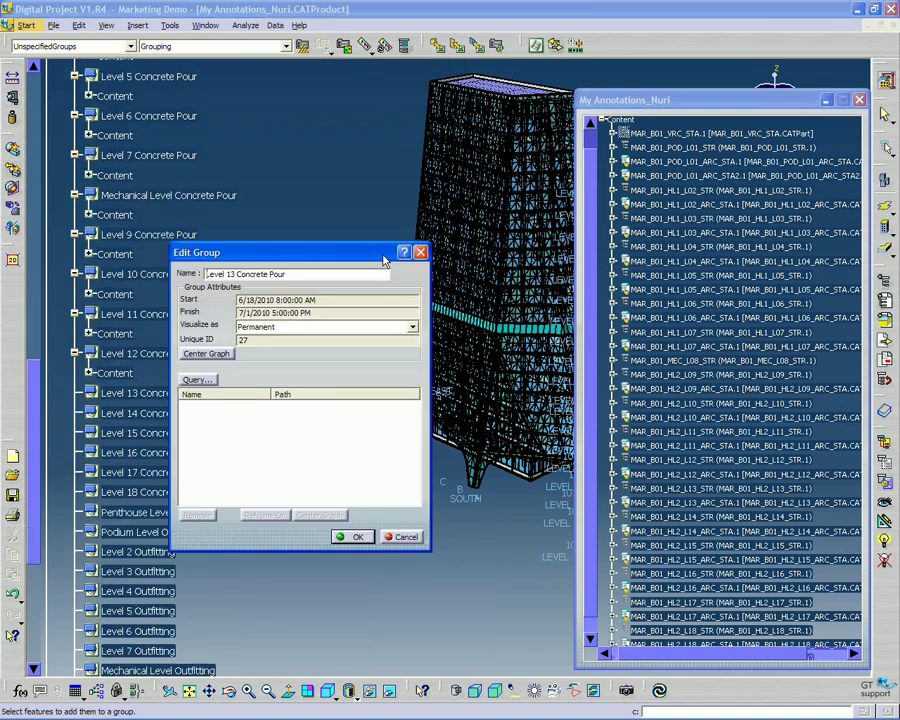
pyautogui.moveTo(374, 257); pyautogui.dragTo(383, 278)
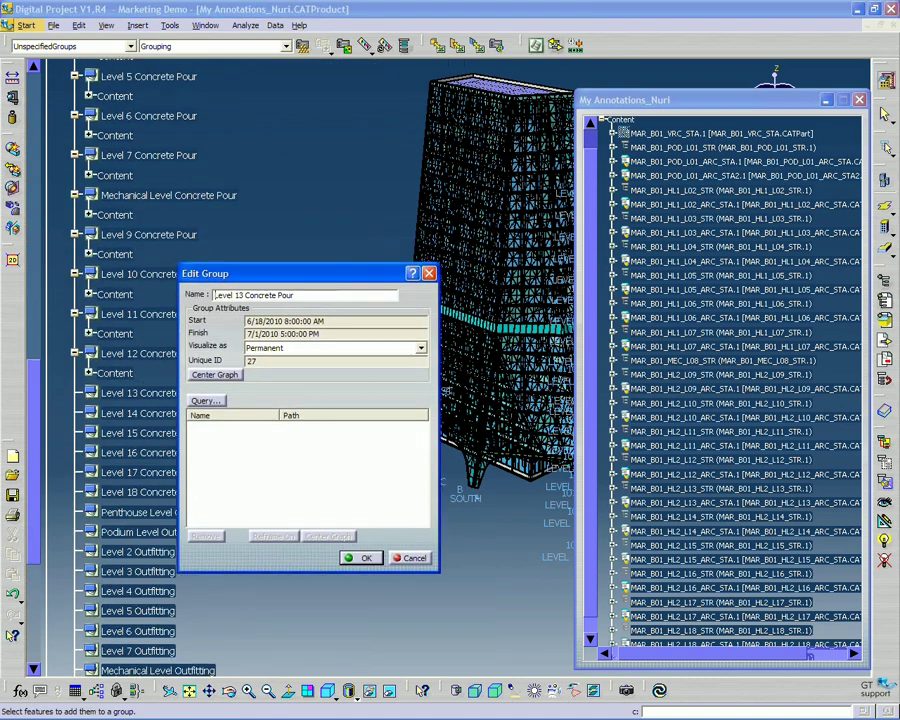
pyautogui.click(735, 490)
pyautogui.keyDown('ctrl'); pyautogui.click(735, 502); pyautogui.keyUp('ctrl')
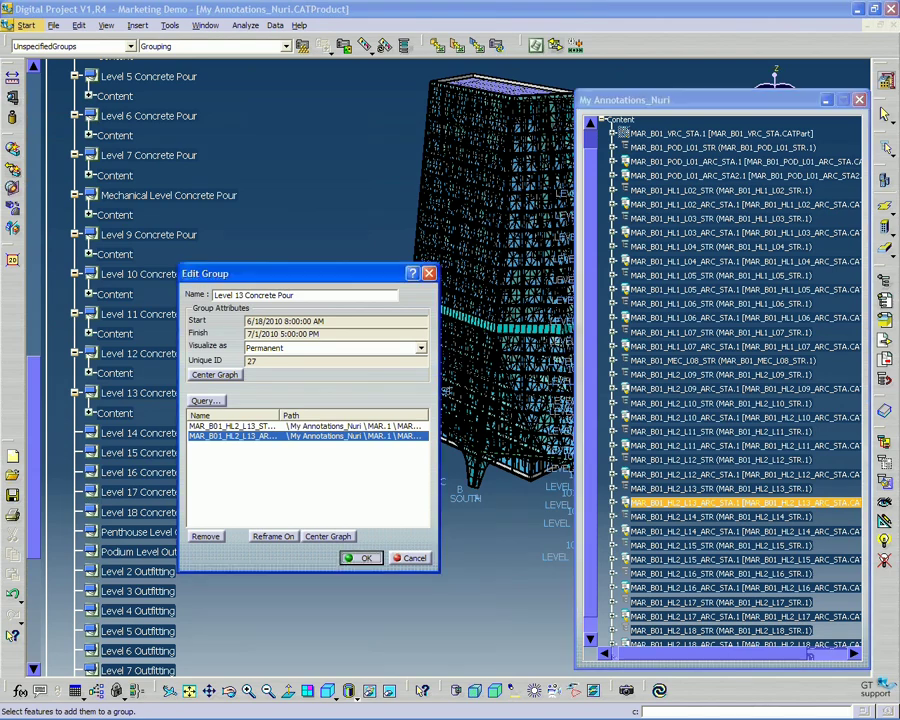
pyautogui.click(360, 558)
# - Fill the Level 14 Concrete Pour group with its structure and stair parts
pyautogui.scroll(-3, 205, 322)
pyautogui.click(203, 318)
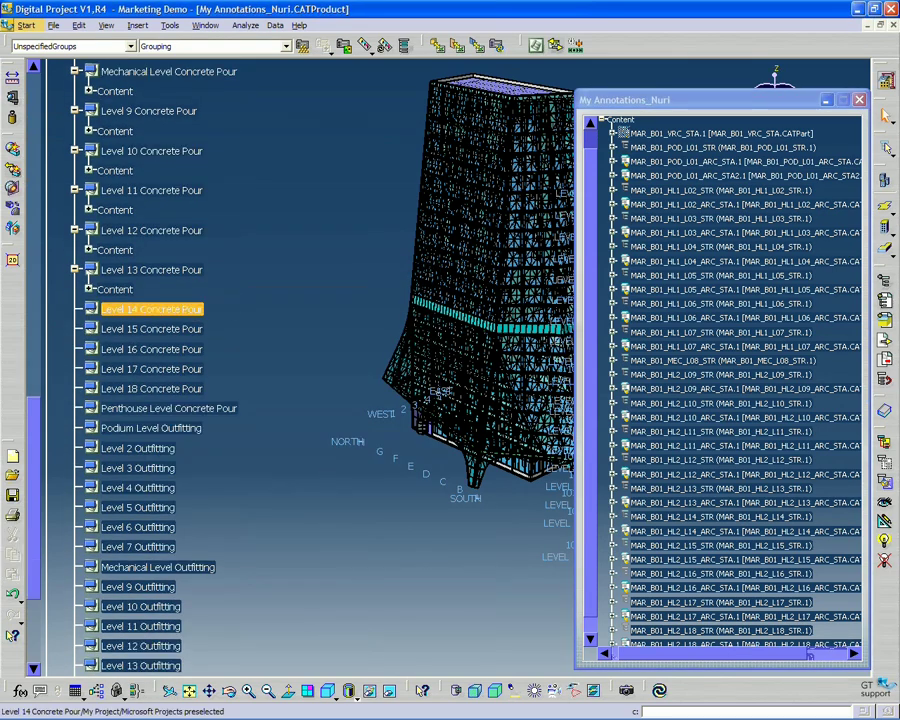
pyautogui.doubleClick(203, 318)
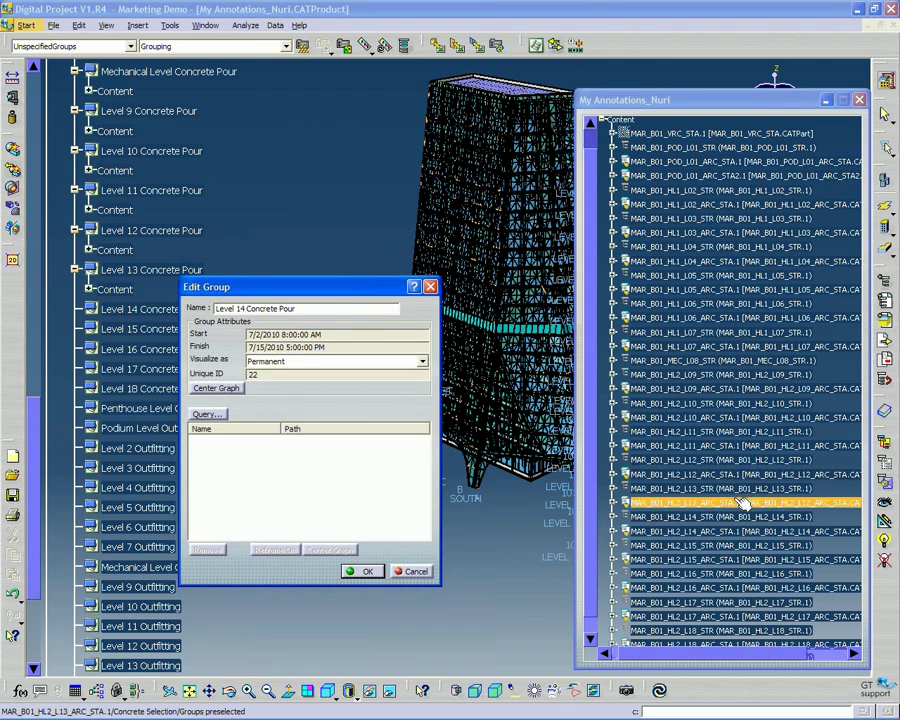
pyautogui.click(516, 516)
pyautogui.click(460, 500)
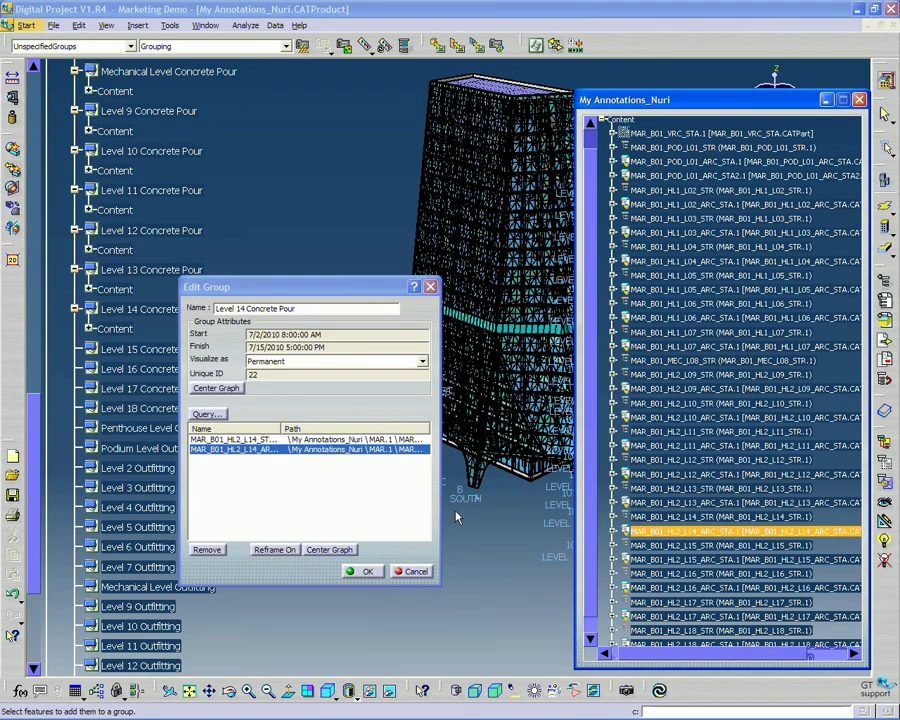
pyautogui.click(360, 571)
# - Add the structure and stair parts to the Level 15 Concrete Pour group
pyautogui.doubleClick(182, 348)
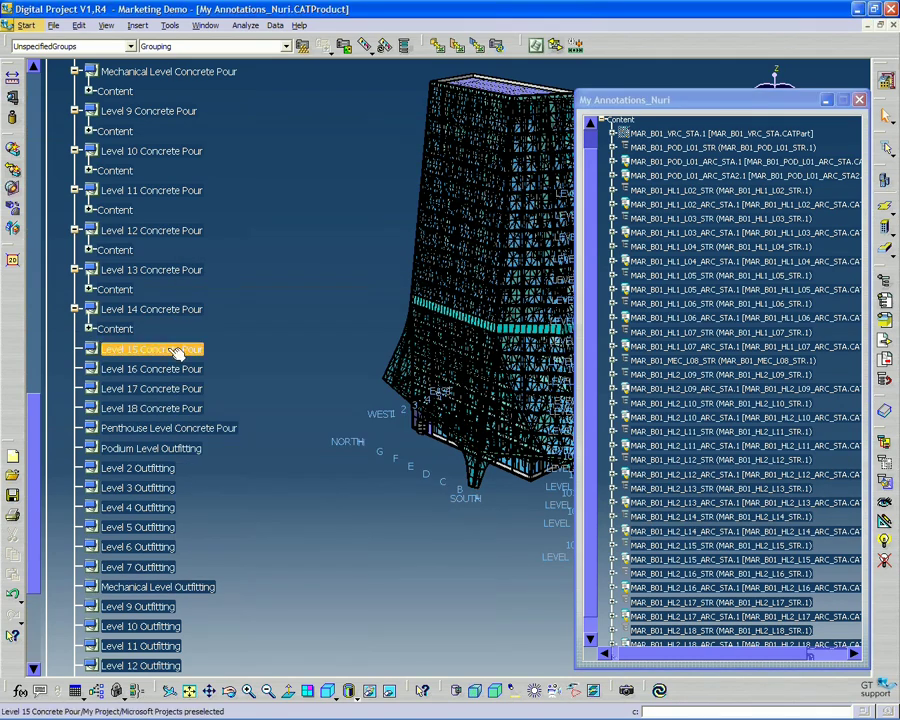
pyautogui.moveTo(291, 291); pyautogui.dragTo(293, 306)
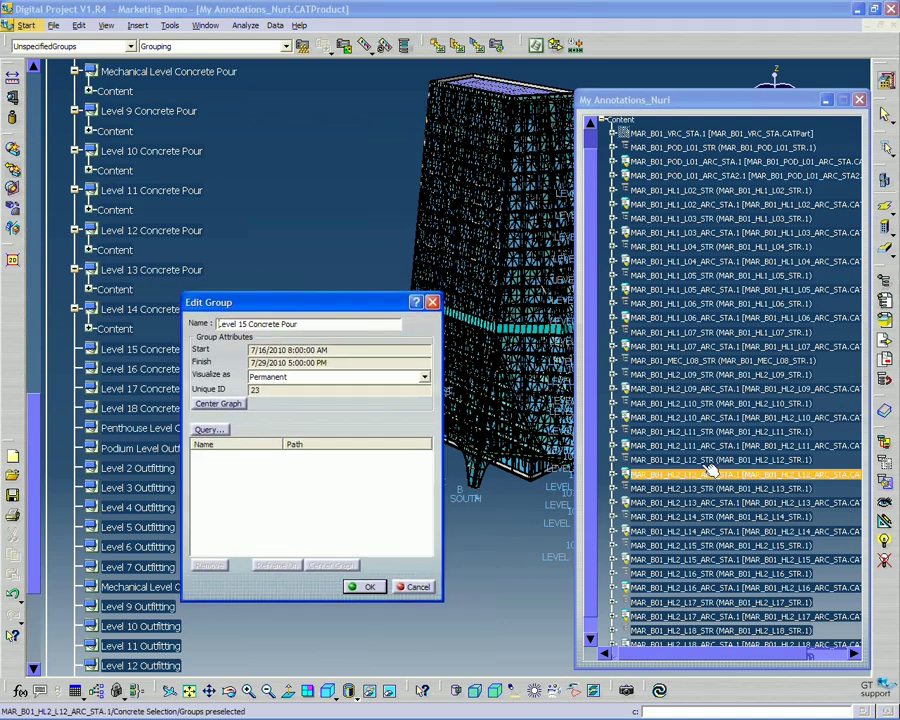
pyautogui.click(722, 546)
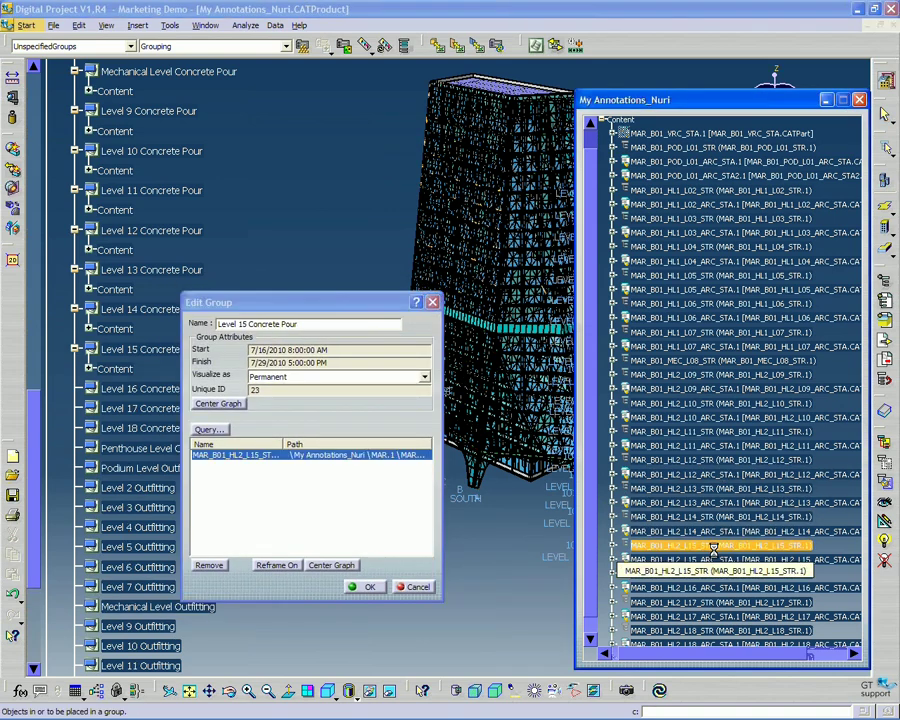
pyautogui.click(722, 560)
pyautogui.click(376, 589)
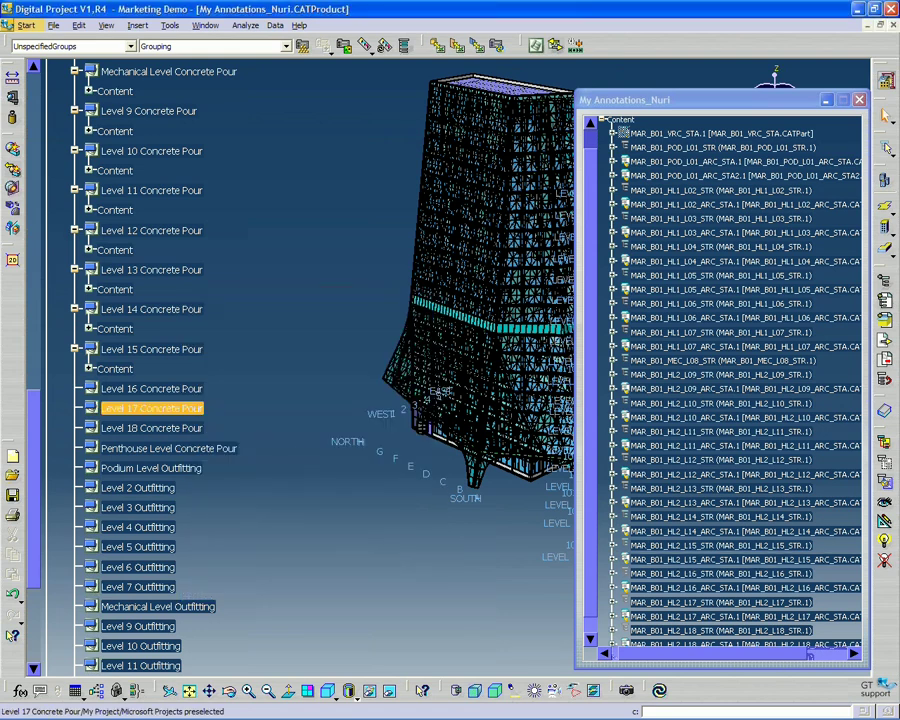
# - Fill Level 16 Concrete Pour with its parts, then open Level 17 Concrete Pour for editing
pyautogui.doubleClick(180, 388)
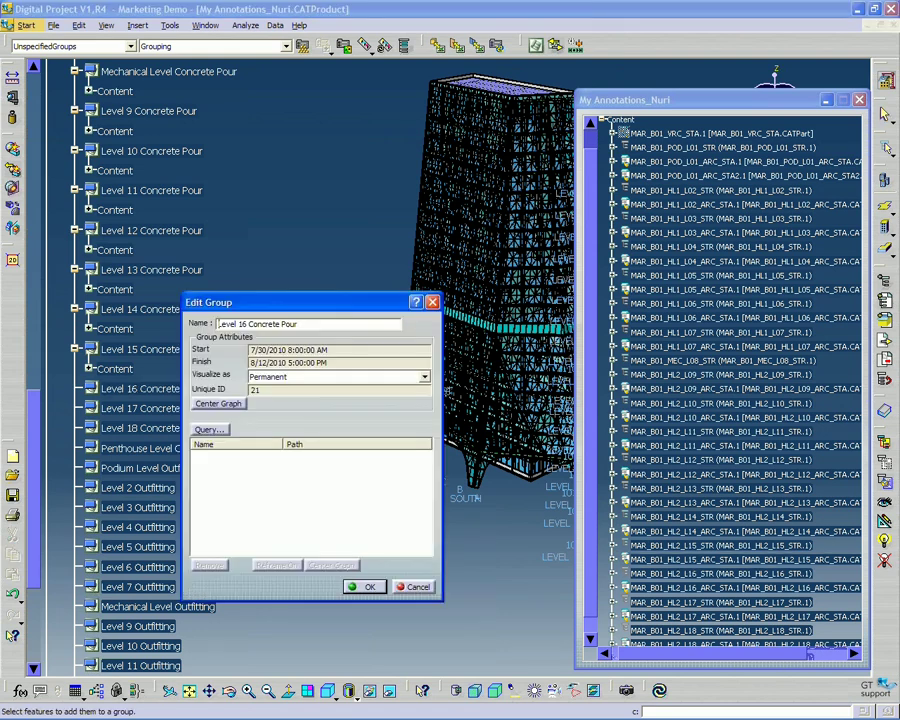
pyautogui.click(716, 575)
pyautogui.click(716, 589)
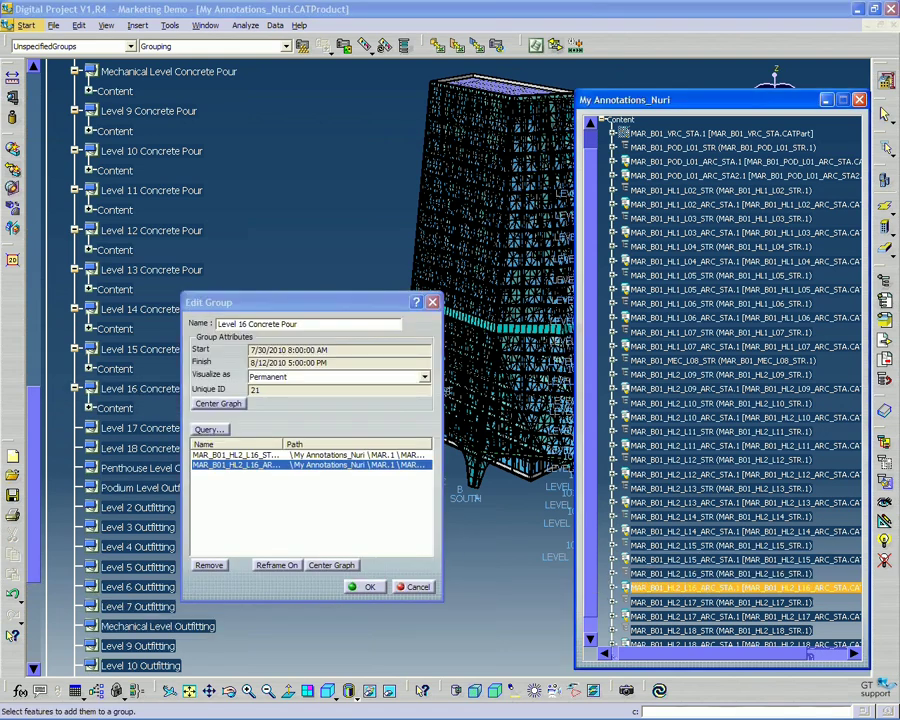
pyautogui.click(372, 588)
pyautogui.scroll(-1, 189, 351)
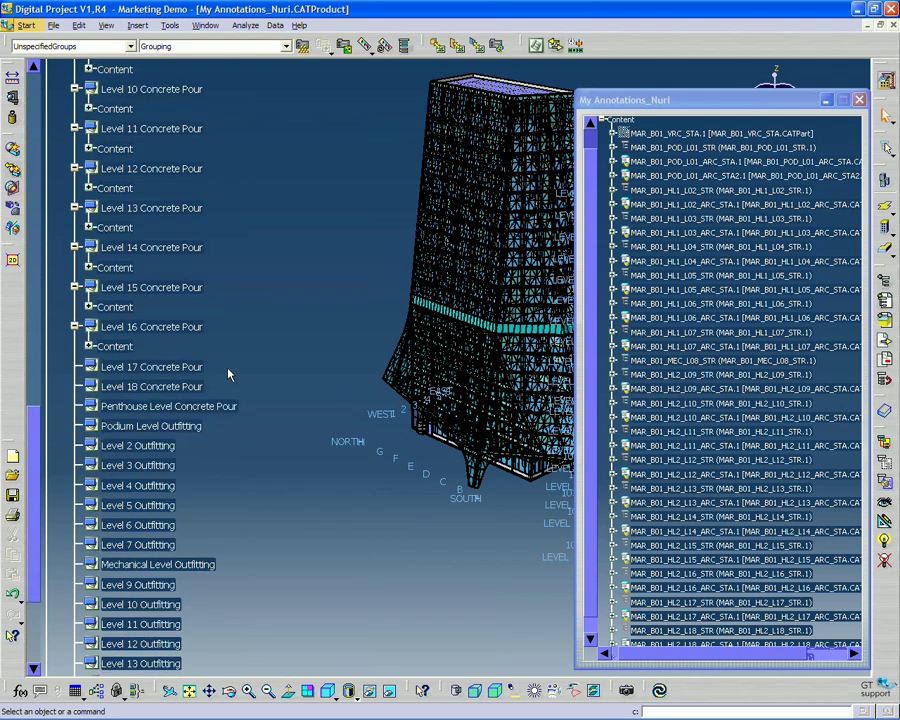
pyautogui.doubleClick(170, 367)
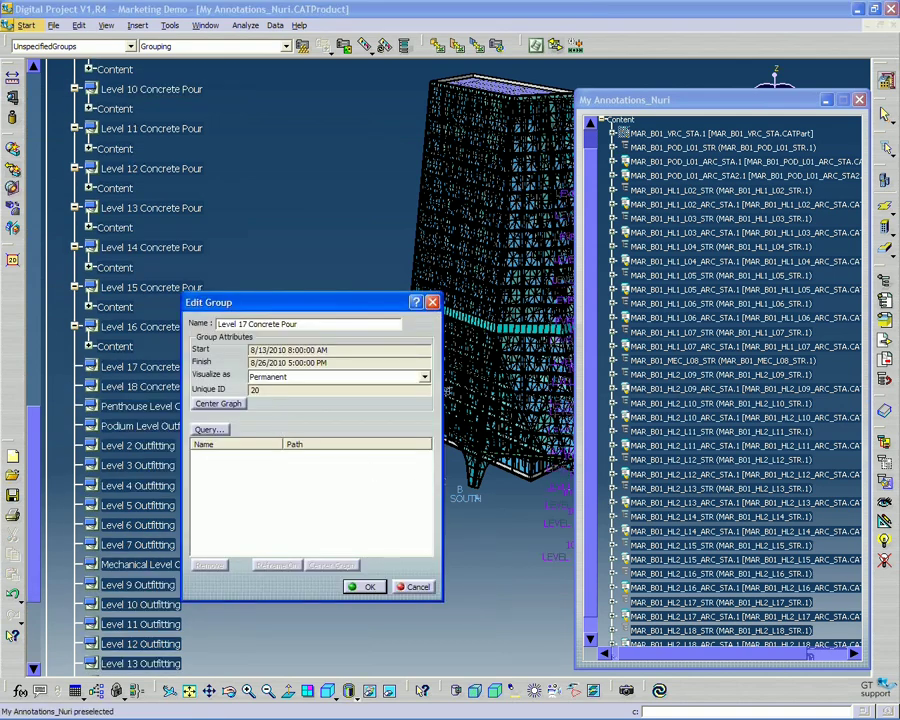